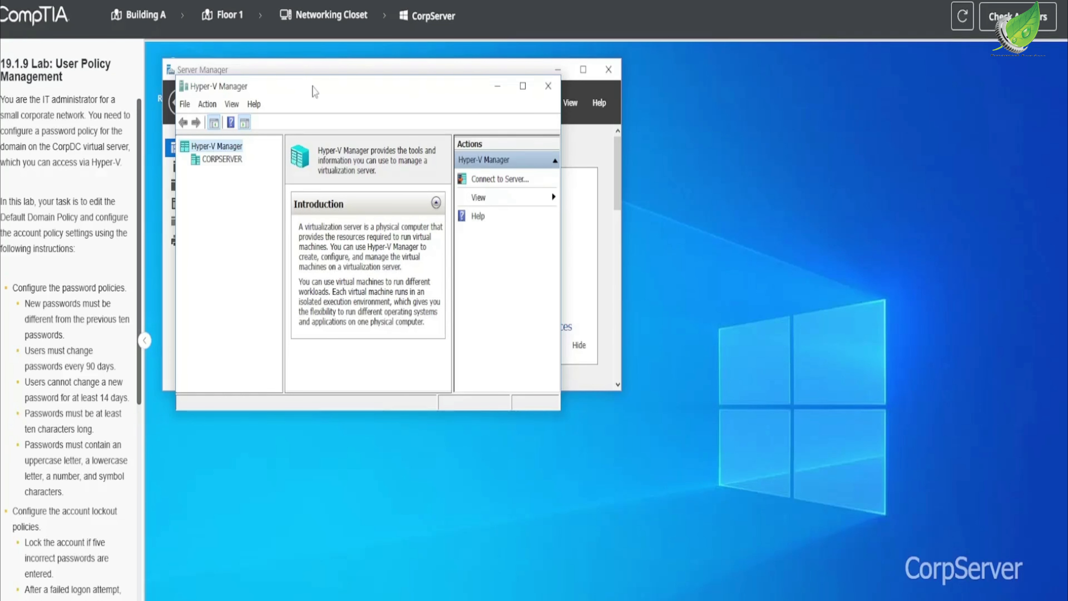
Connect to the CorpDC virtual machine on CORPSERVER and maximize its connection window.
{"action": "left_click_drag", "start_coordinate": [314, 90], "coordinate": [366, 96]}
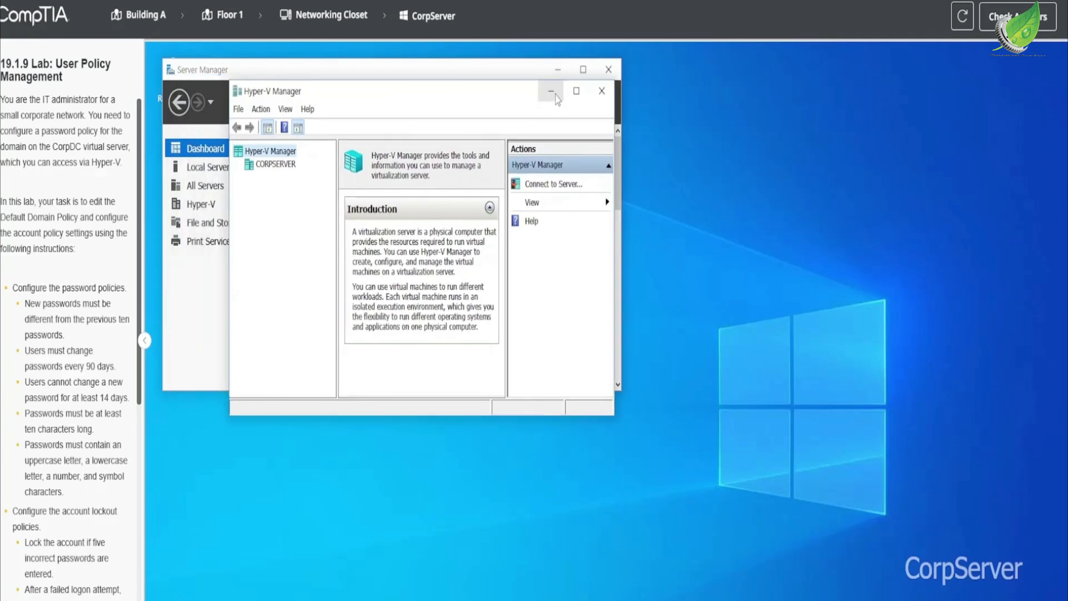
{"action": "left_click", "coordinate": [289, 166]}
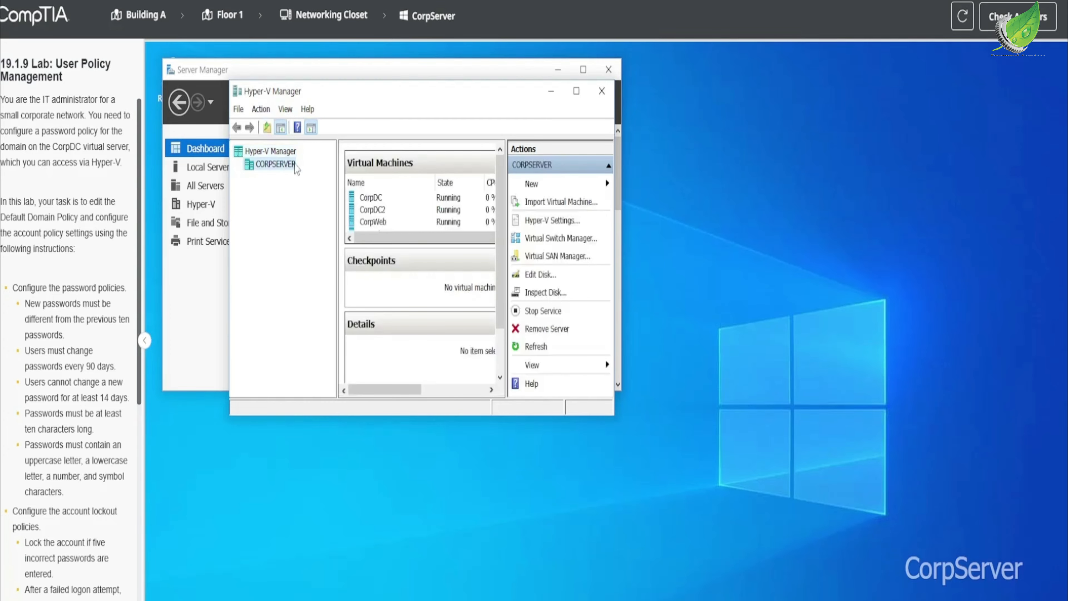
{"action": "left_click", "coordinate": [390, 199]}
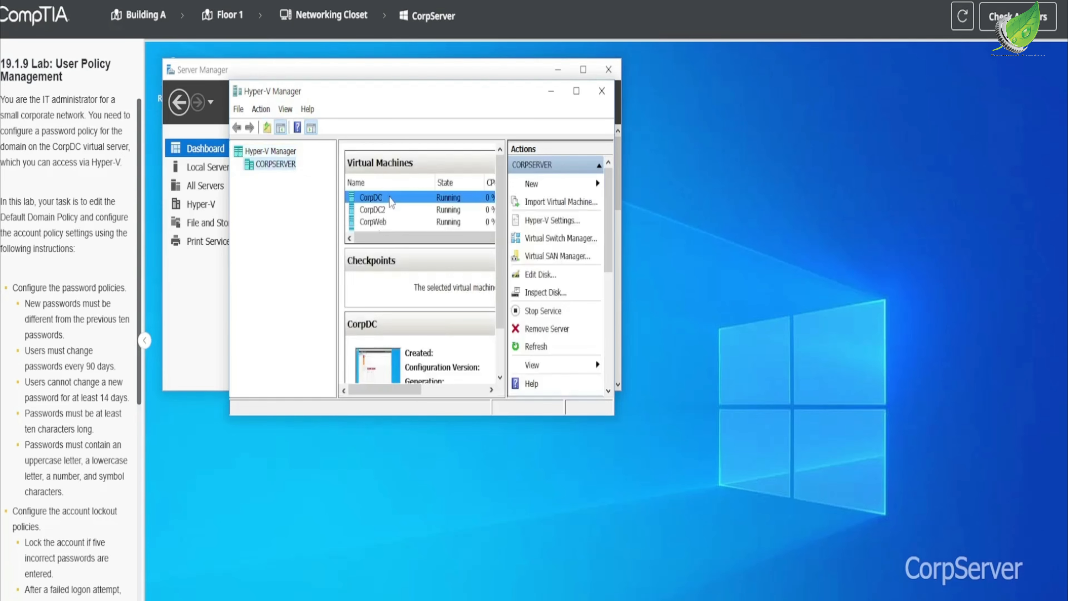
{"action": "double_click", "coordinate": [390, 199]}
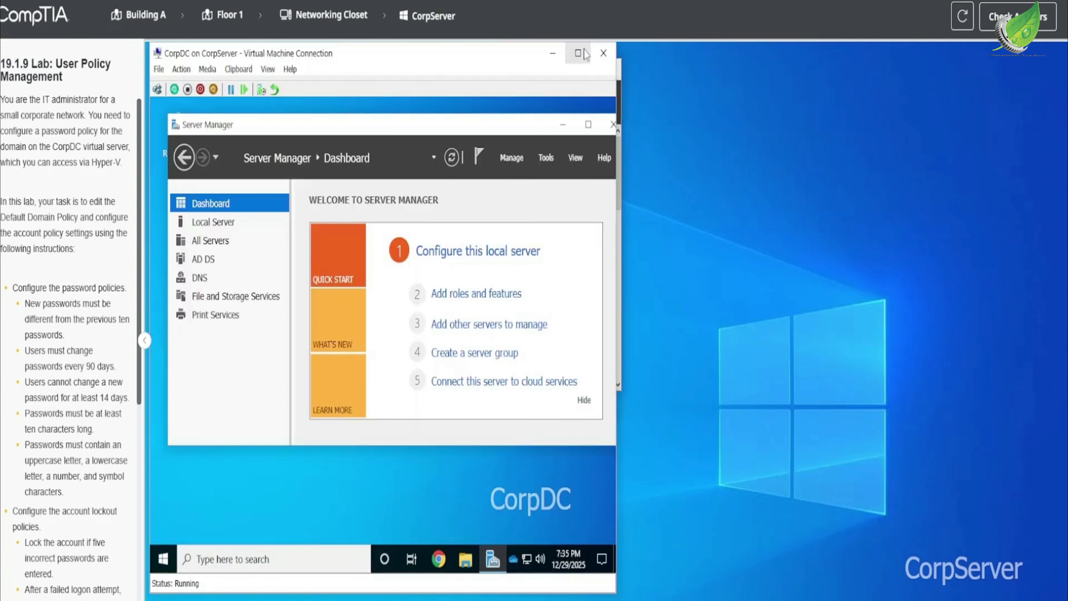
{"action": "left_click", "coordinate": [577, 53]}
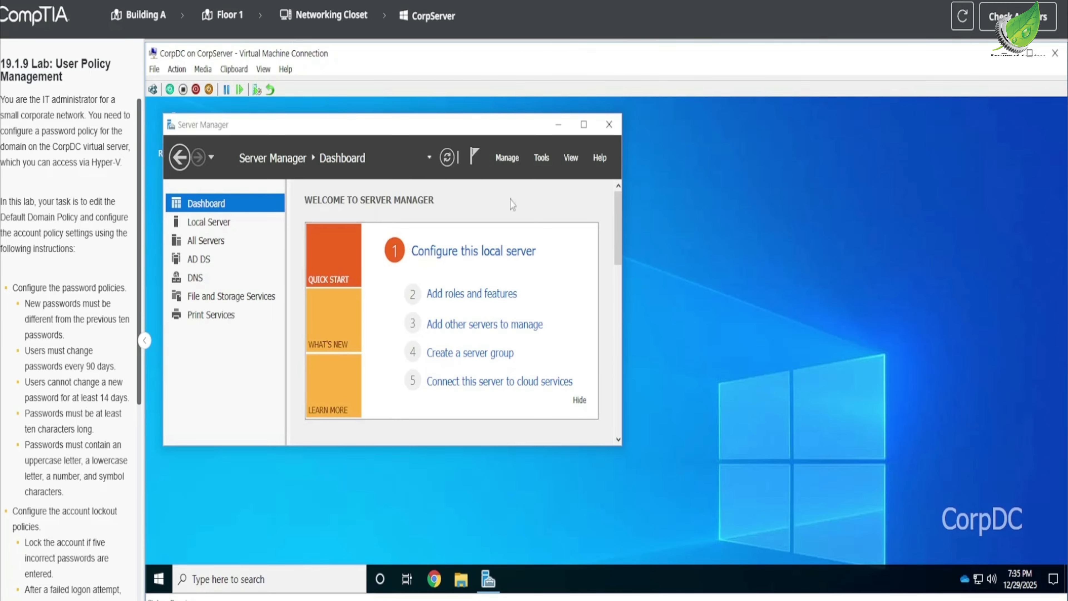
Open Group Policy Management on CorpDC and maximize its window.
{"action": "left_click", "coordinate": [542, 158]}
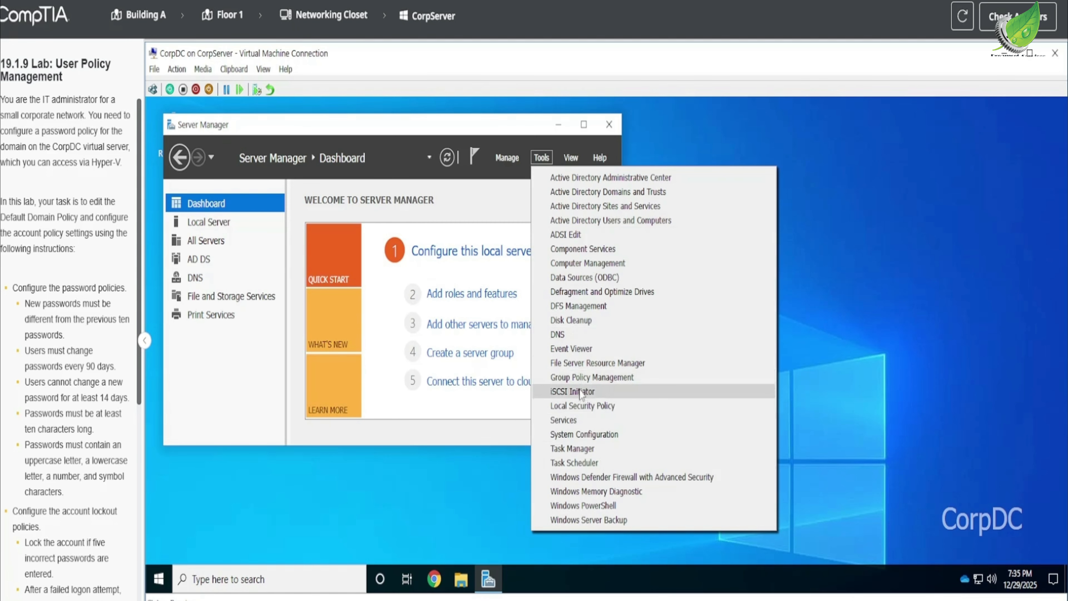
{"action": "left_click", "coordinate": [579, 378]}
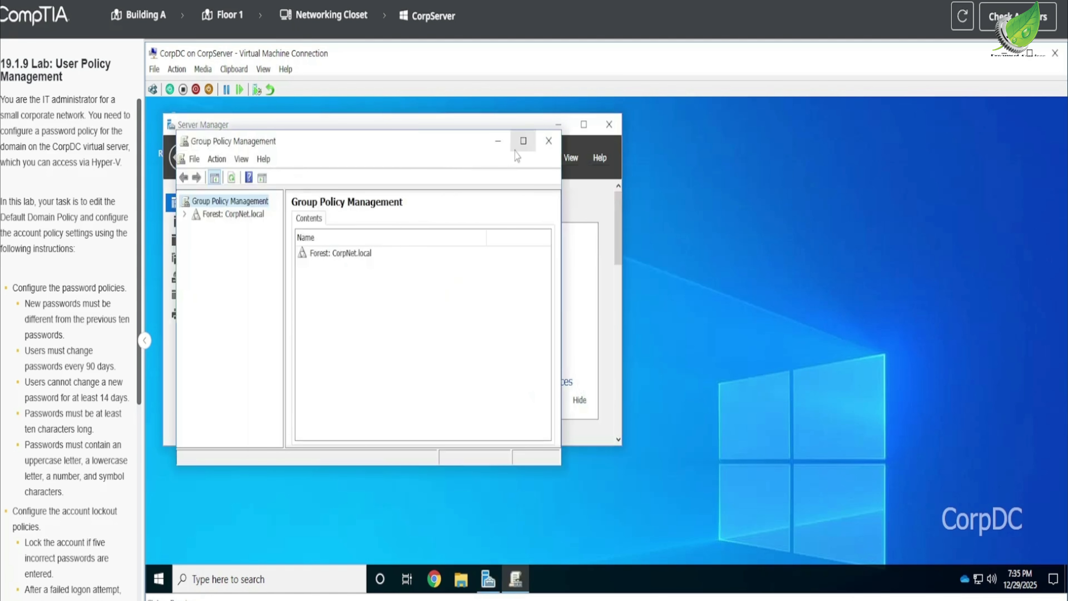
{"action": "left_click", "coordinate": [522, 141]}
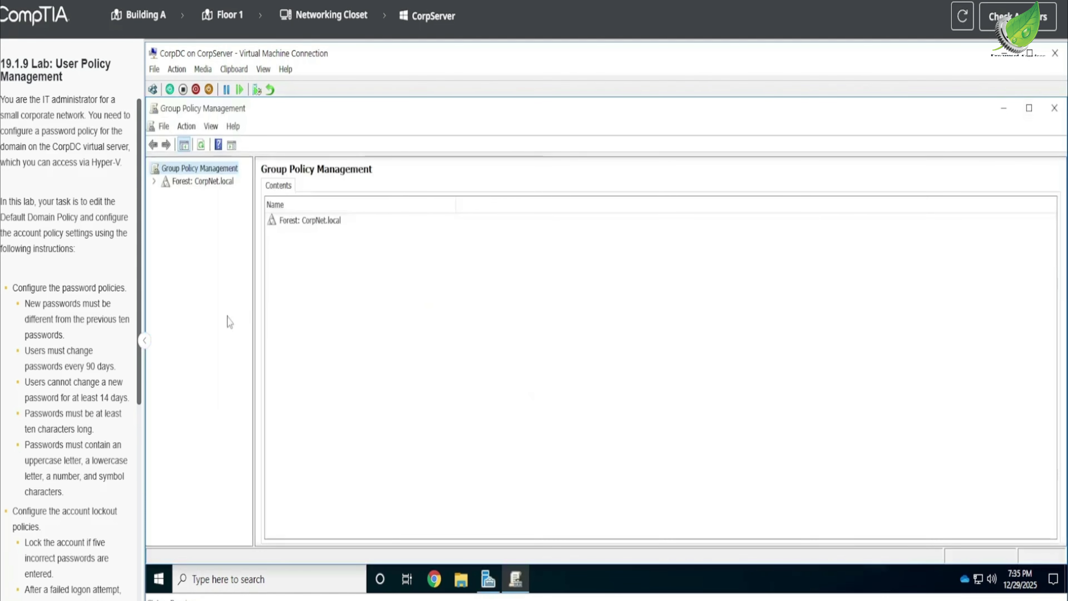
Expand the CorpNet.local forest to its CorpNet.local domain and display the domain's linked Group Policy Objects.
{"action": "left_click", "coordinate": [154, 182]}
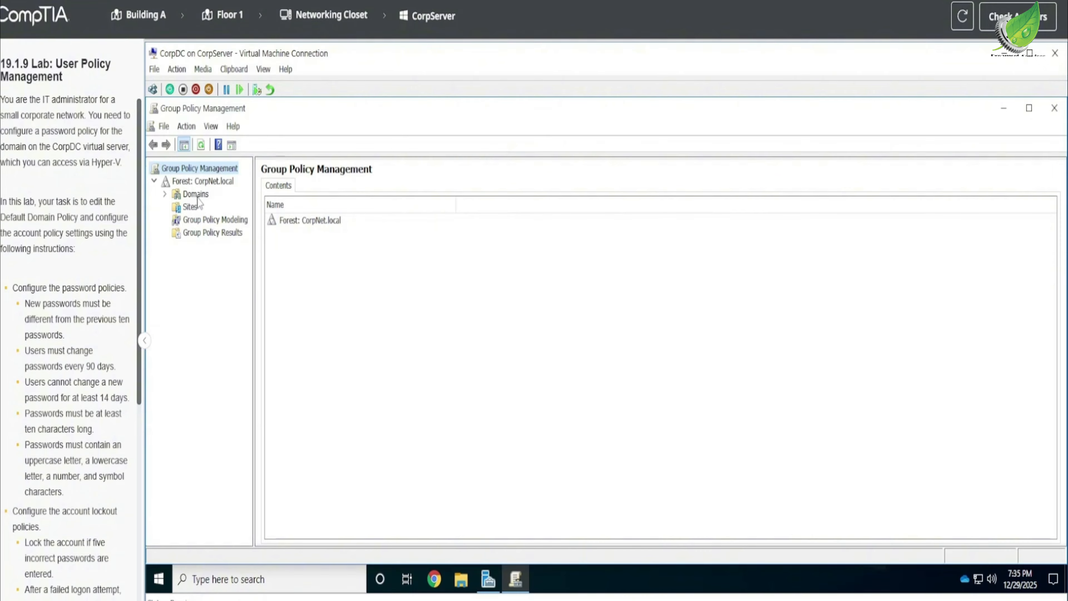
{"action": "scroll", "coordinate": [37, 421], "scroll_direction": "down", "scroll_amount": 8}
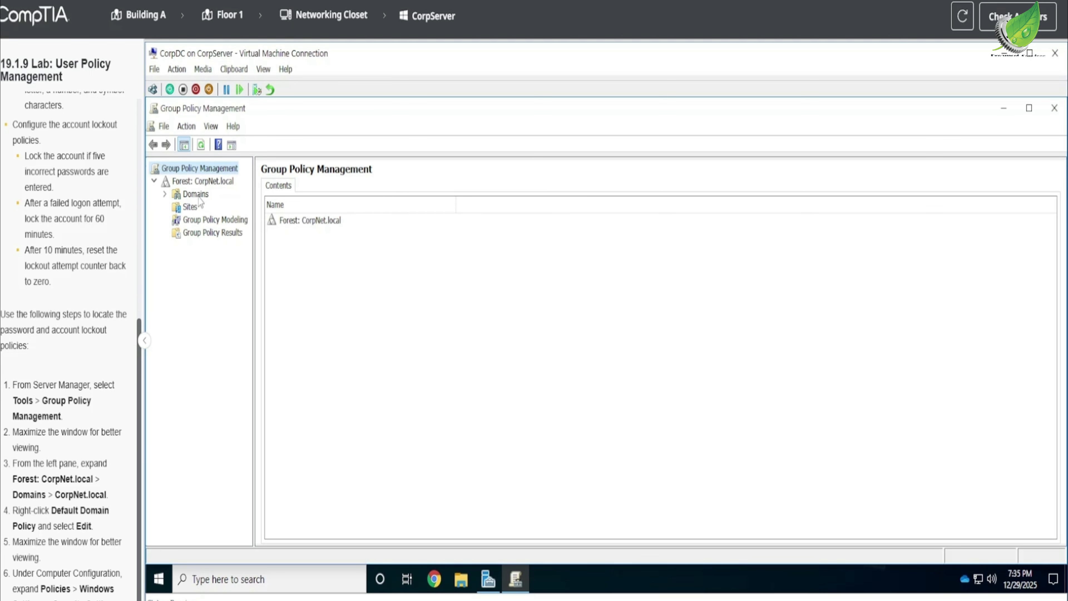
{"action": "left_click", "coordinate": [313, 220]}
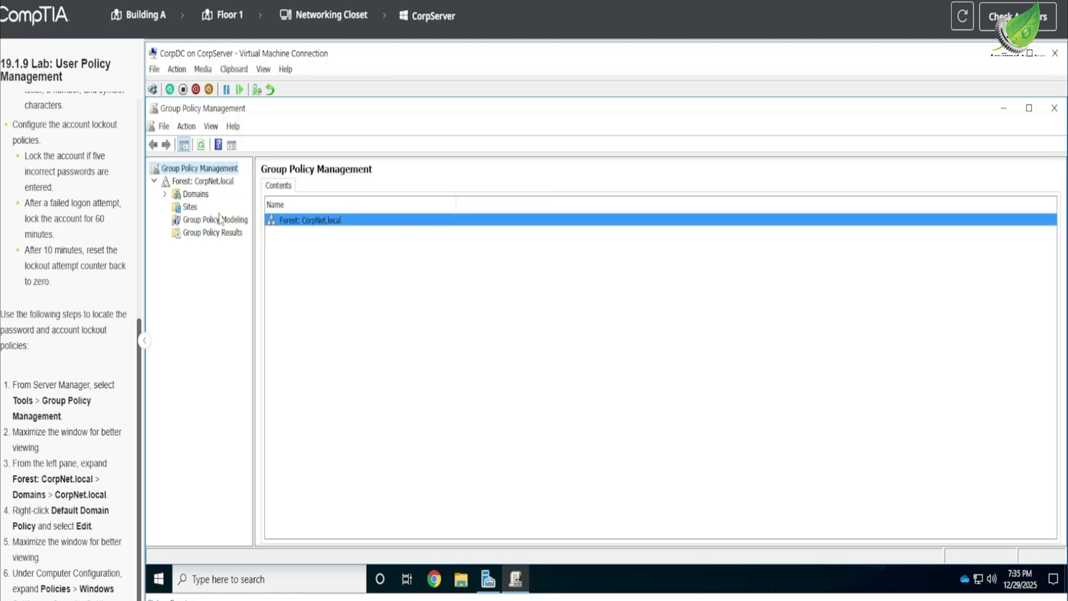
{"action": "left_click", "coordinate": [165, 195]}
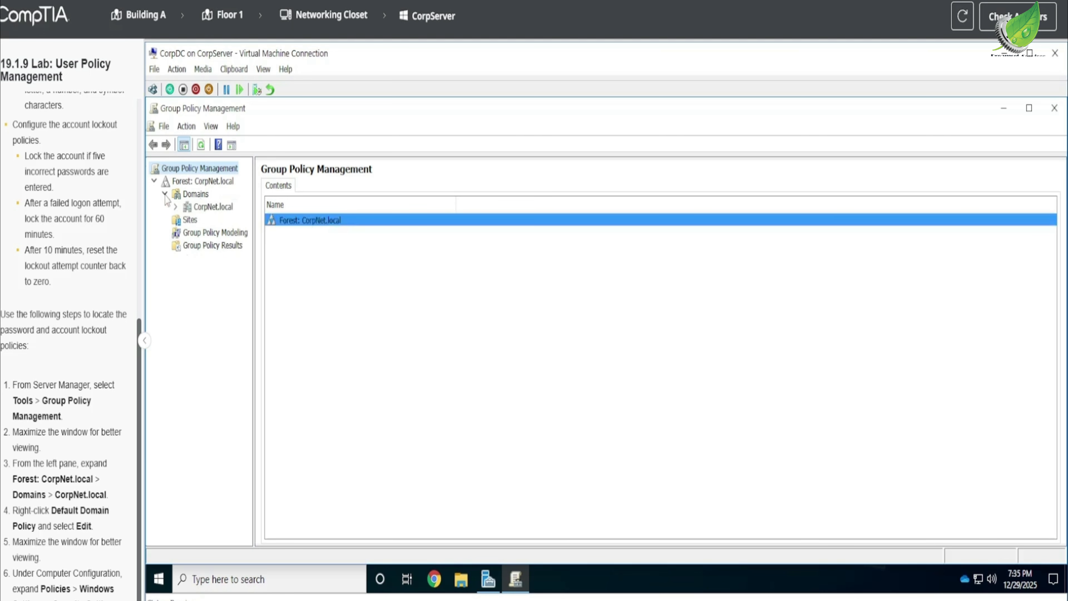
{"action": "left_click", "coordinate": [213, 207]}
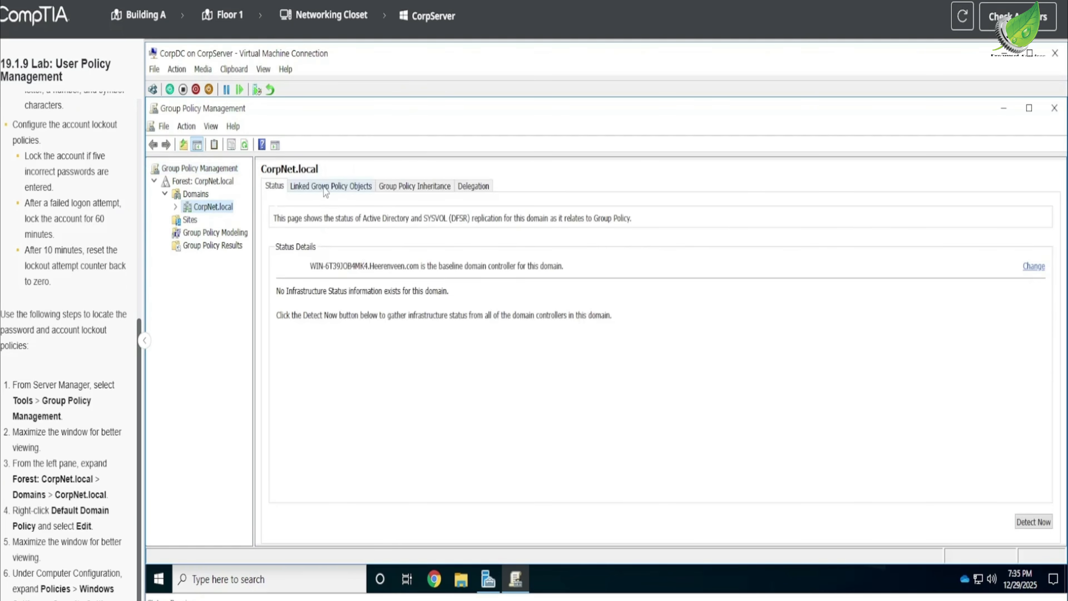
{"action": "left_click", "coordinate": [325, 187]}
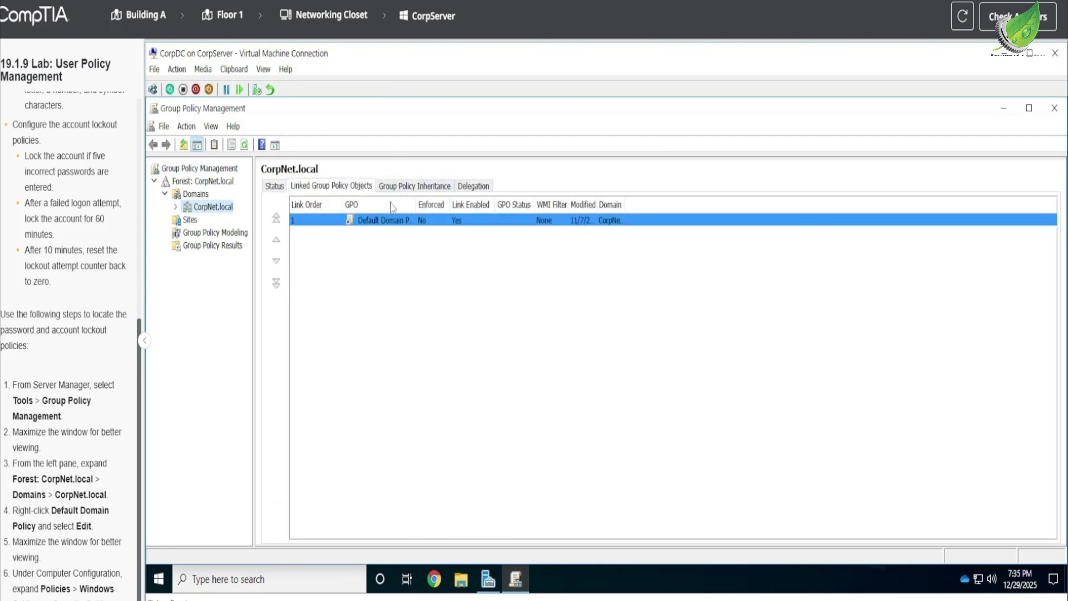
Open the Default Domain Policy for editing and maximize the editor window.
{"action": "right_click", "coordinate": [382, 223]}
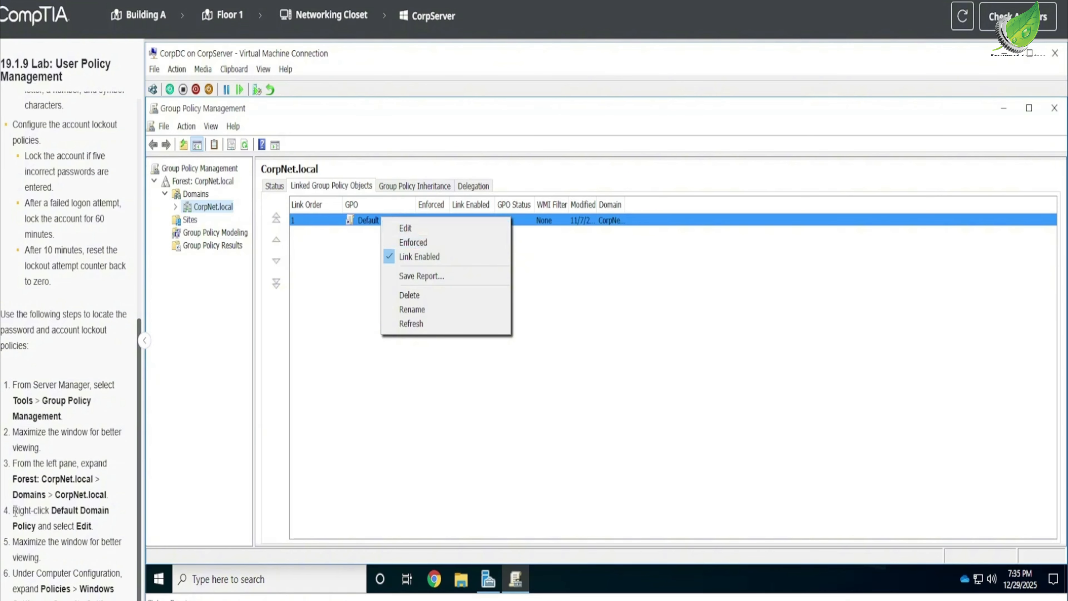
{"action": "left_click_drag", "start_coordinate": [15, 508], "coordinate": [108, 529]}
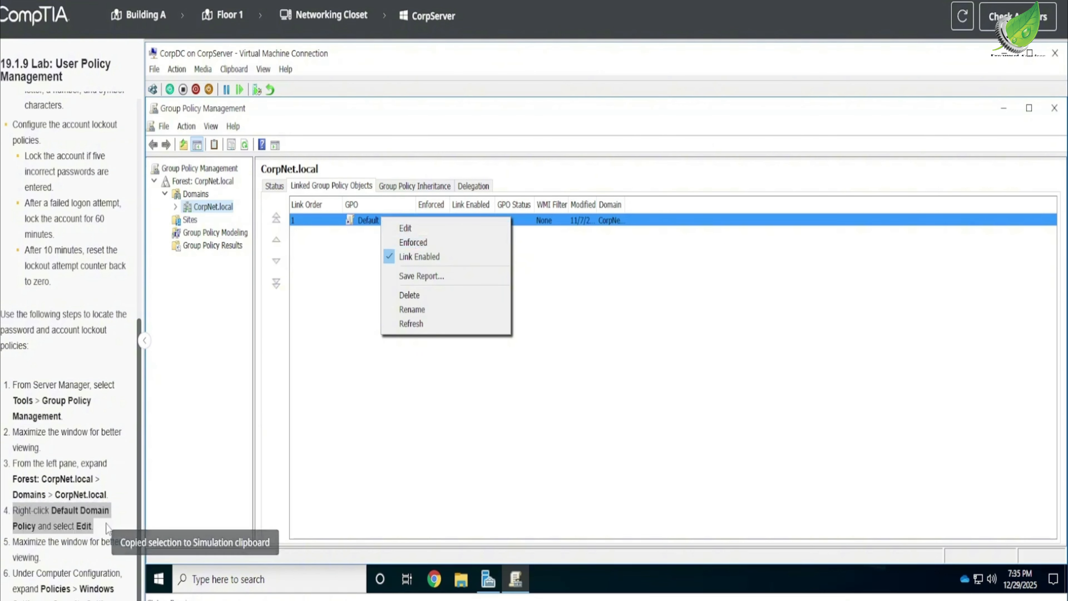
{"action": "left_click", "coordinate": [413, 228]}
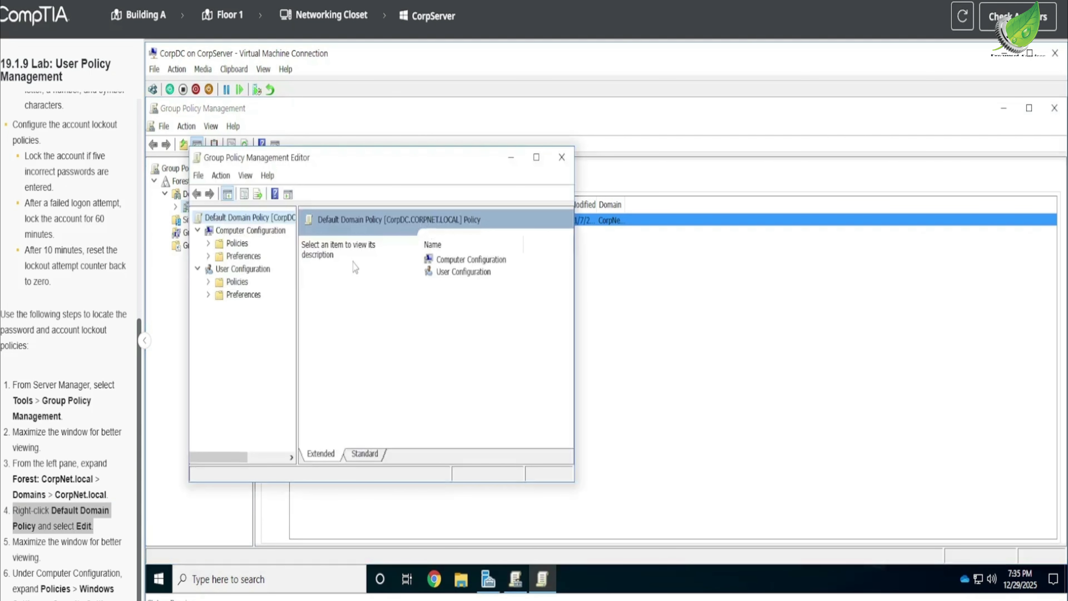
{"action": "left_click", "coordinate": [536, 157]}
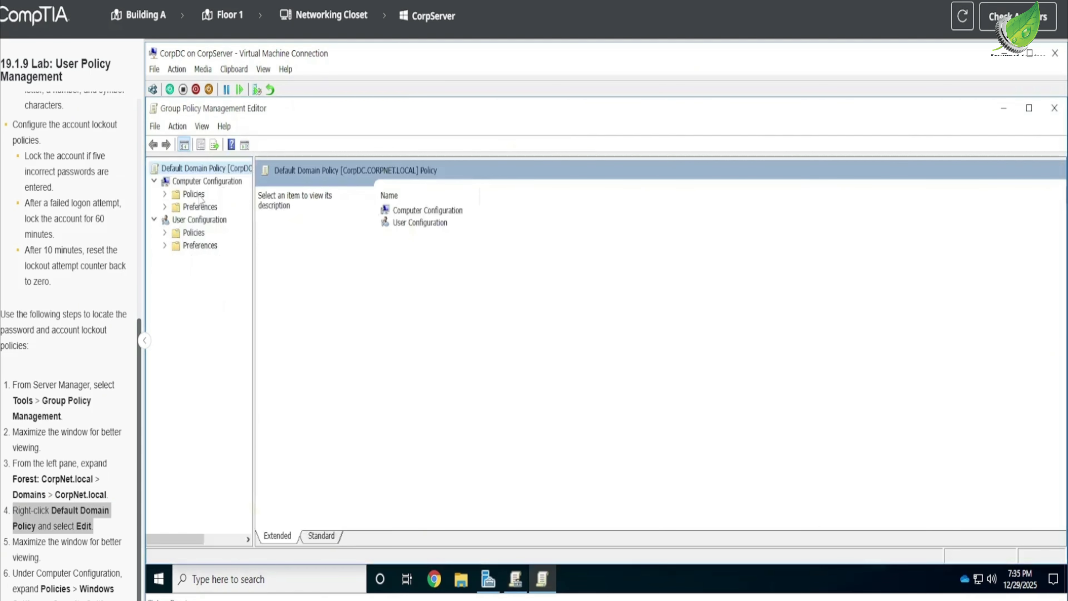
Display the Password Policy settings in the Account Policies of Computer Configuration's Windows security settings.
{"action": "left_click", "coordinate": [68, 480]}
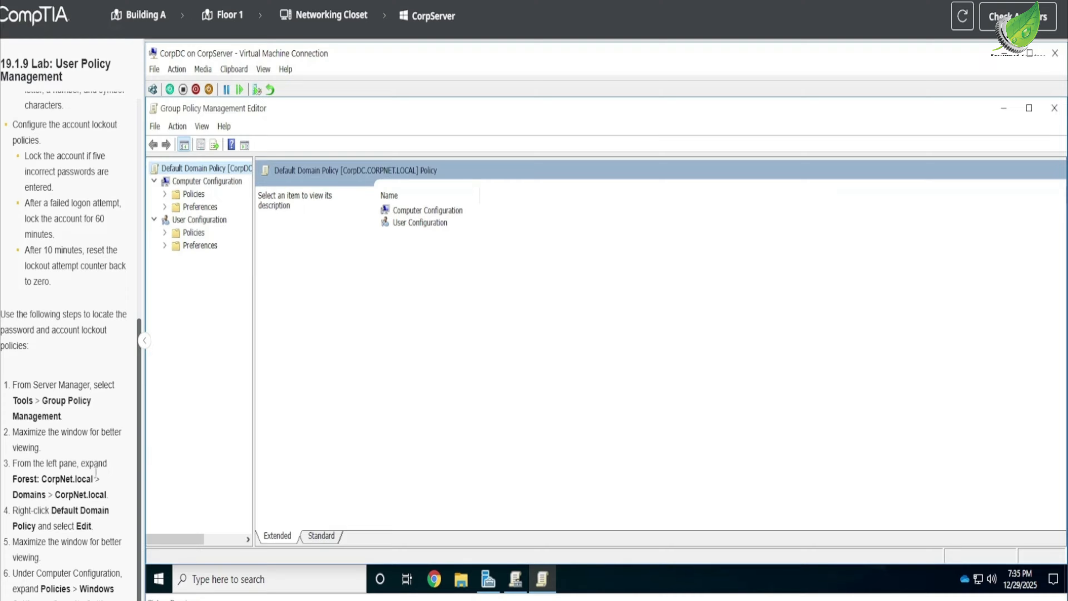
{"action": "left_click", "coordinate": [166, 195]}
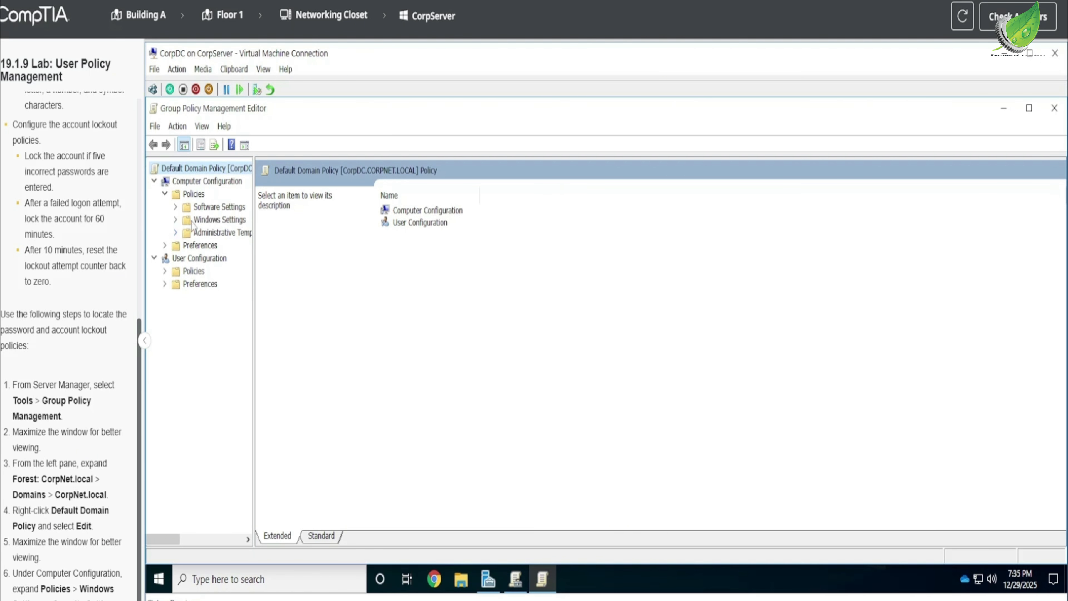
{"action": "left_click", "coordinate": [176, 220]}
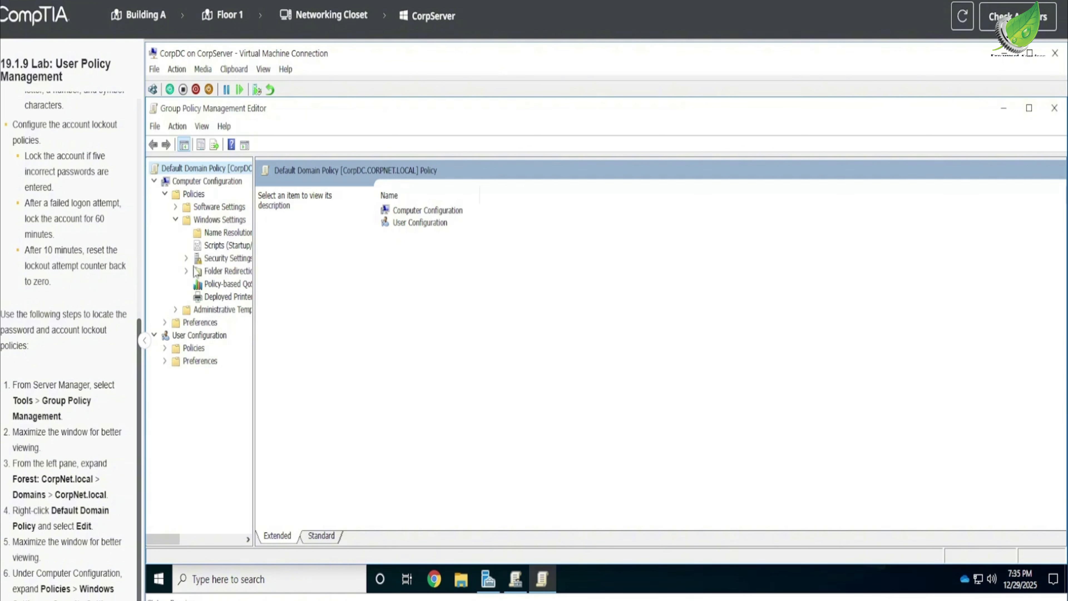
{"action": "left_click", "coordinate": [187, 259]}
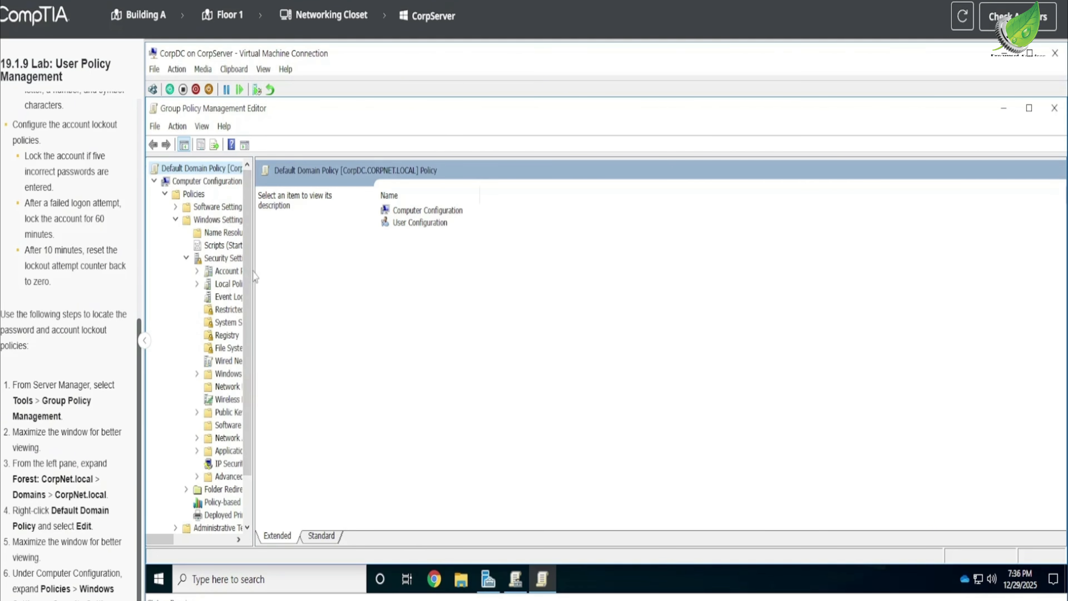
{"action": "left_click_drag", "start_coordinate": [254, 269], "coordinate": [281, 276]}
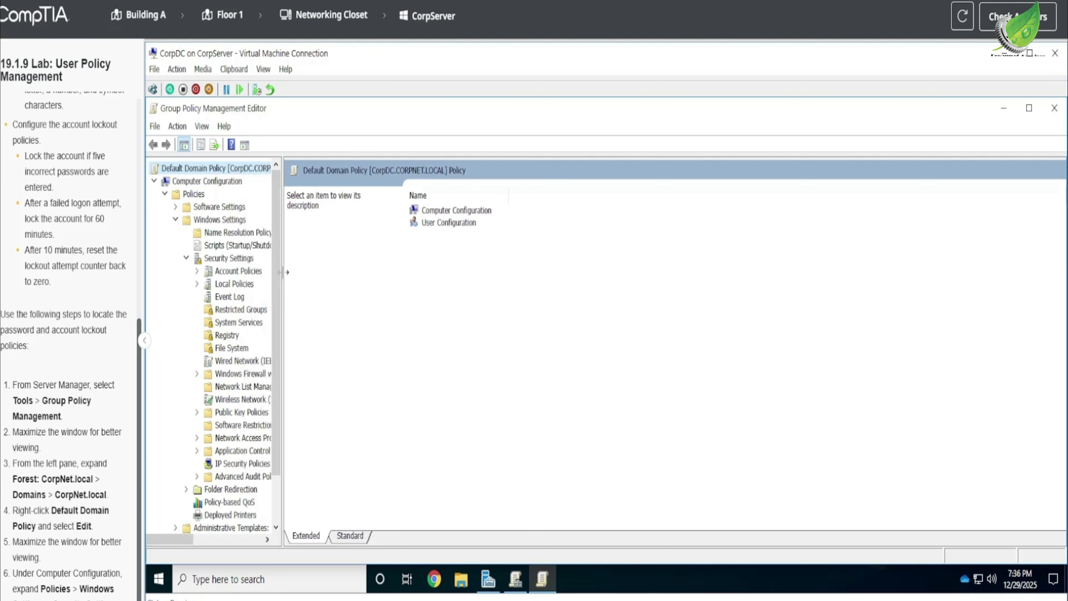
{"action": "left_click", "coordinate": [240, 272]}
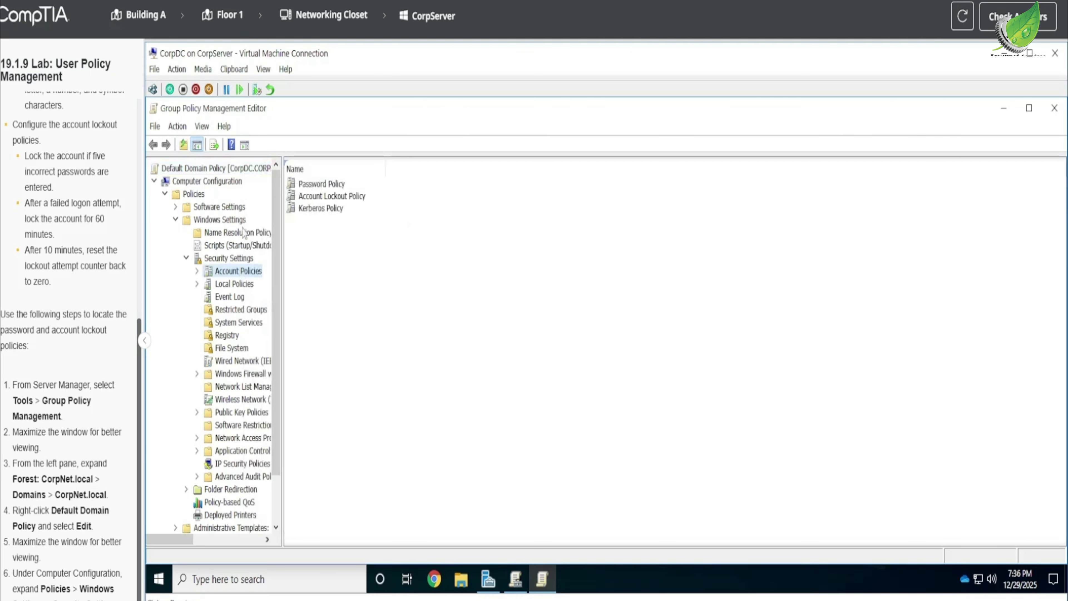
{"action": "left_click", "coordinate": [197, 271]}
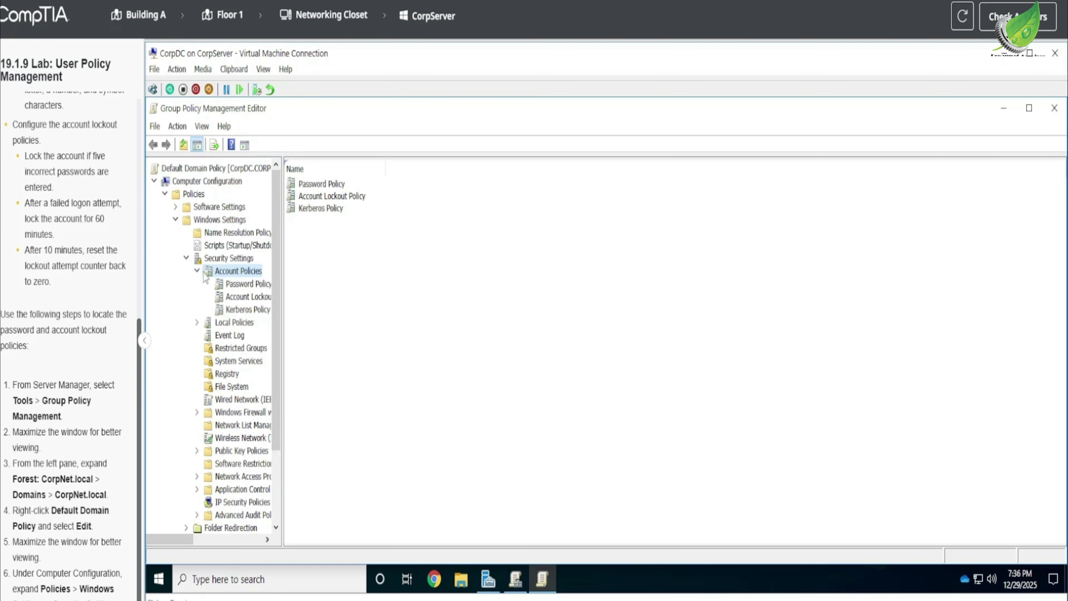
{"action": "left_click", "coordinate": [243, 289]}
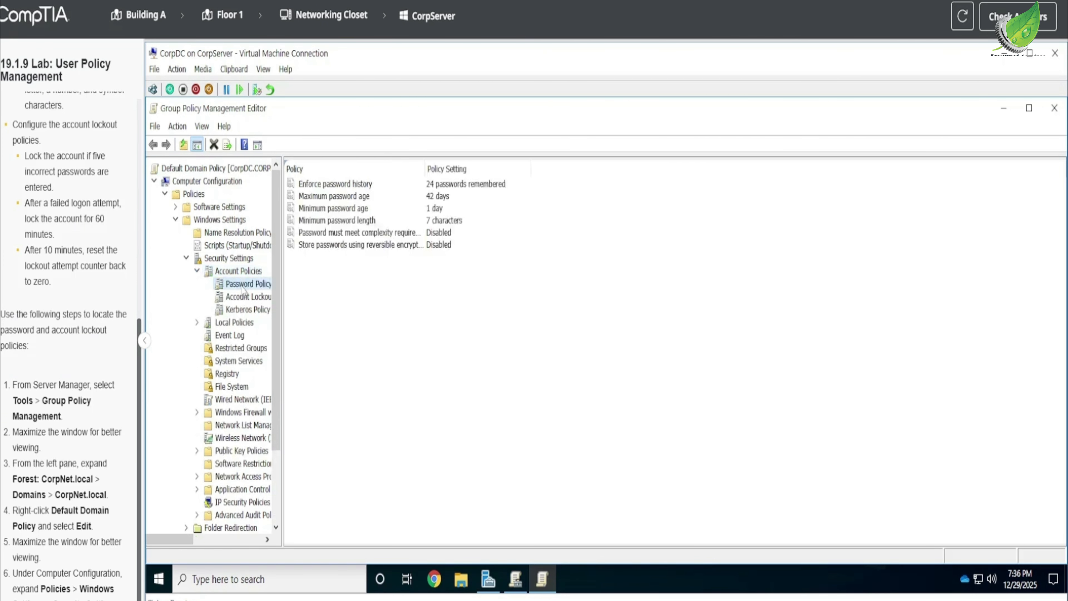
Set the Enforce password history policy to 10 passwords remembered and apply it.
{"action": "scroll", "coordinate": [70, 355], "scroll_direction": "up", "scroll_amount": 1}
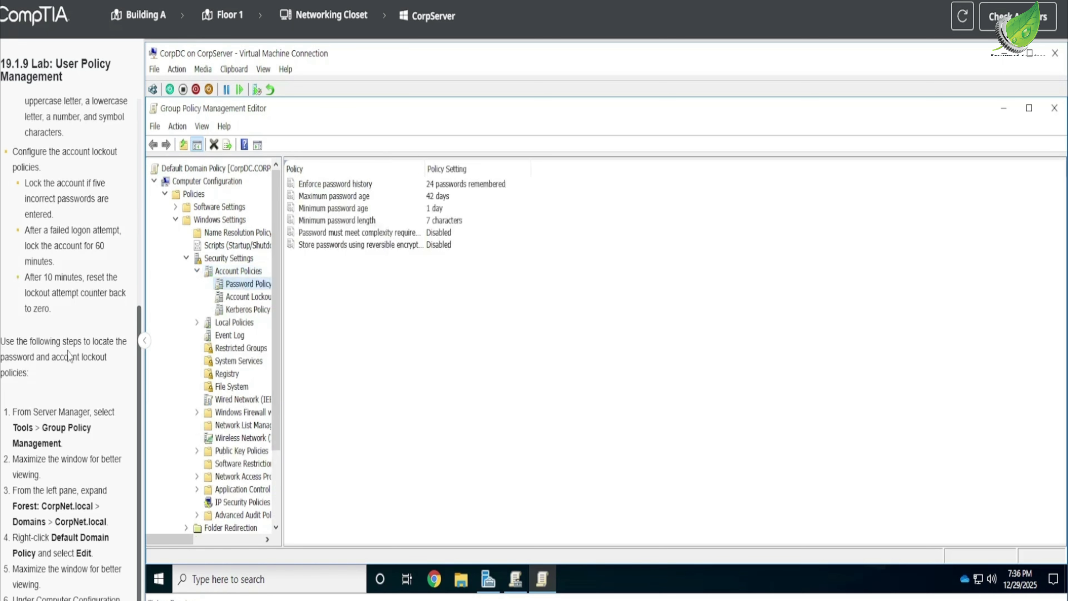
{"action": "scroll", "coordinate": [70, 356], "scroll_direction": "up", "scroll_amount": 7}
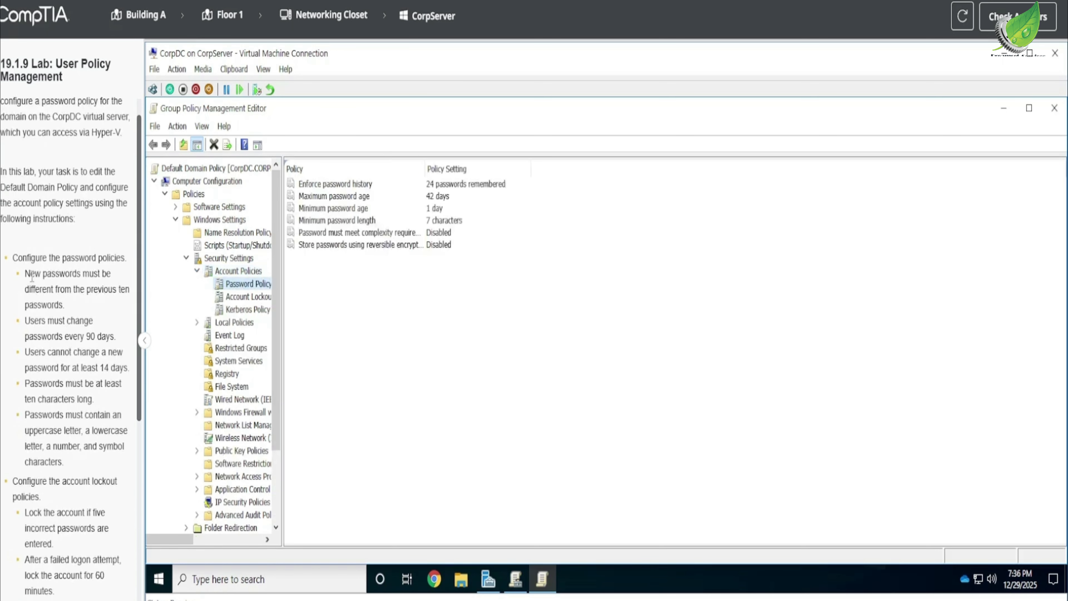
{"action": "left_click_drag", "start_coordinate": [24, 274], "coordinate": [114, 312]}
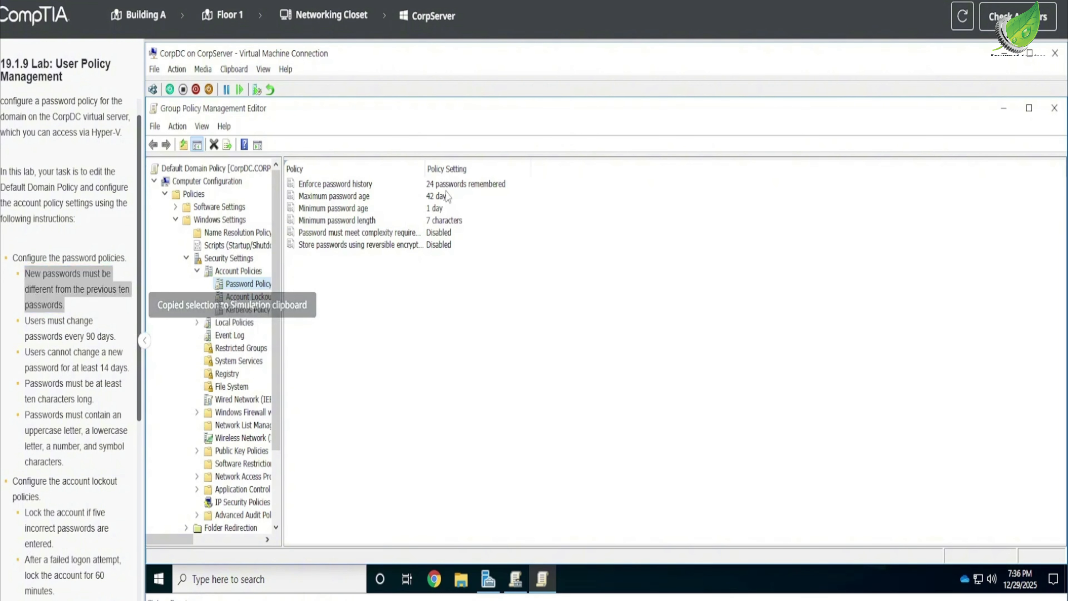
{"action": "double_click", "coordinate": [437, 185]}
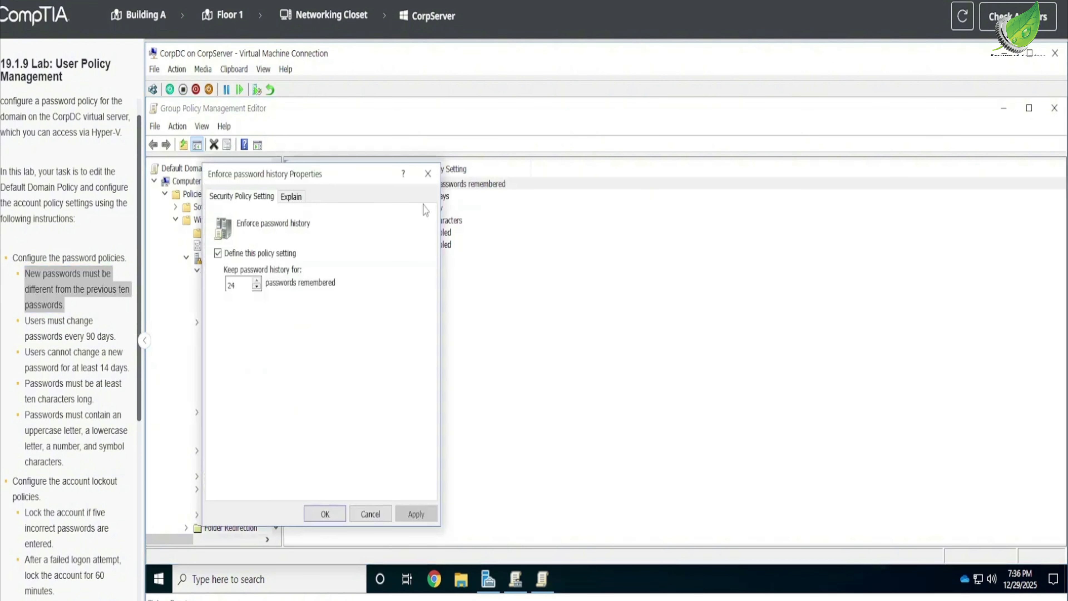
{"action": "double_click", "coordinate": [234, 285]}
{"action": "type", "text": "10"}
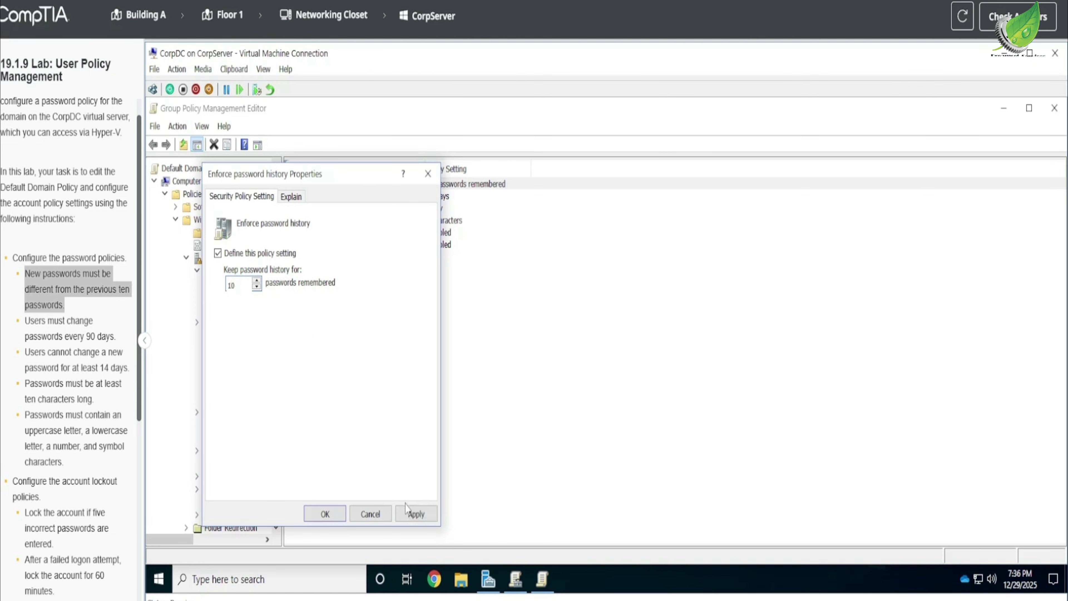
{"action": "left_click", "coordinate": [414, 513]}
{"action": "left_click", "coordinate": [325, 513]}
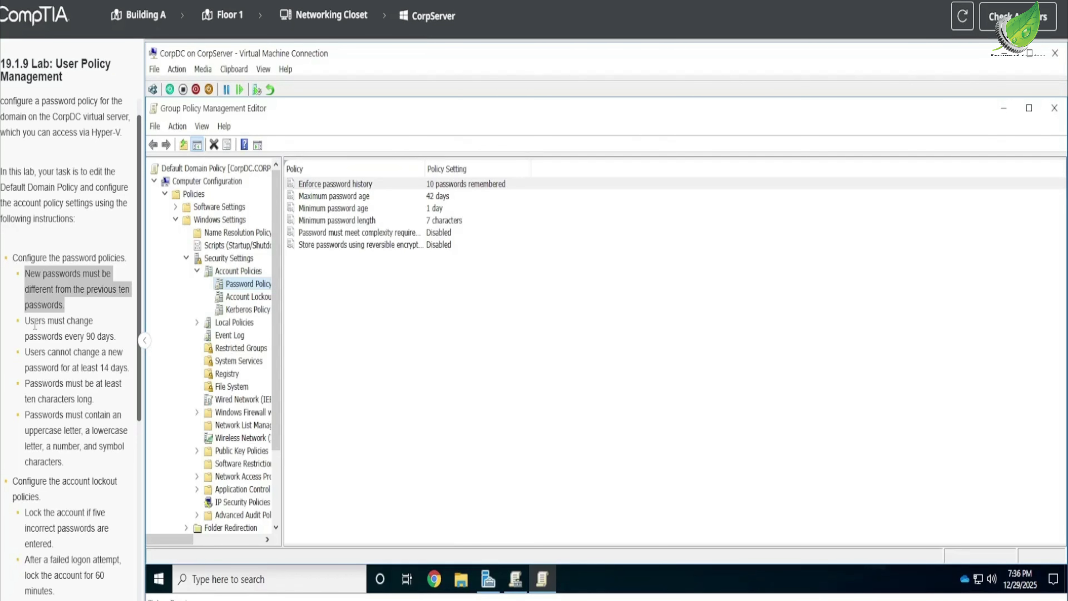
Set the Maximum password age policy so that passwords expire in 90 days, and apply it.
{"action": "left_click_drag", "start_coordinate": [74, 336], "coordinate": [113, 337]}
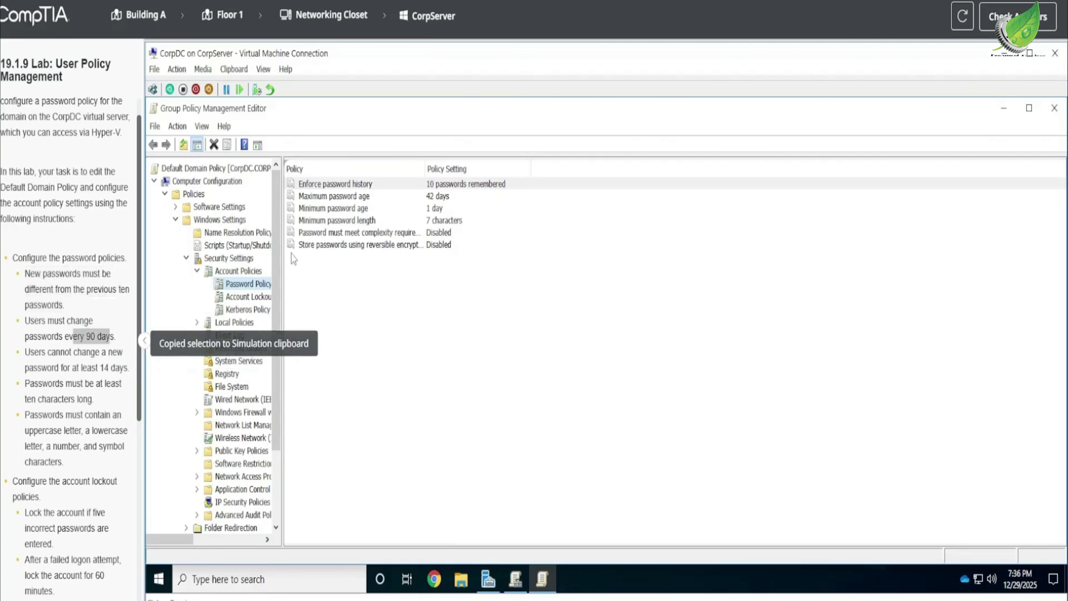
{"action": "left_click", "coordinate": [432, 197]}
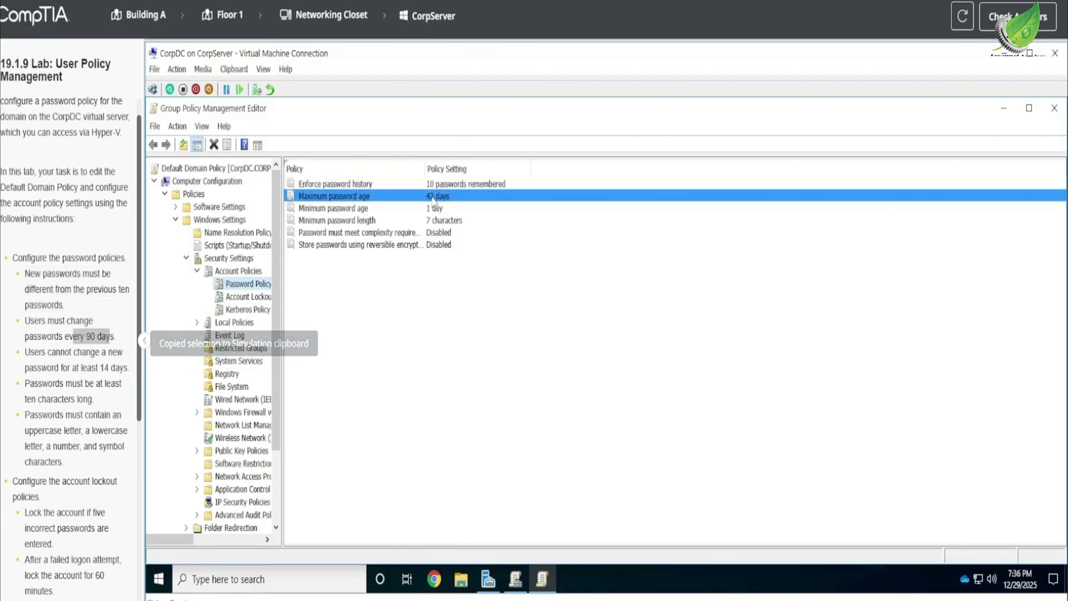
{"action": "double_click", "coordinate": [433, 198]}
{"action": "left_click", "coordinate": [441, 155]}
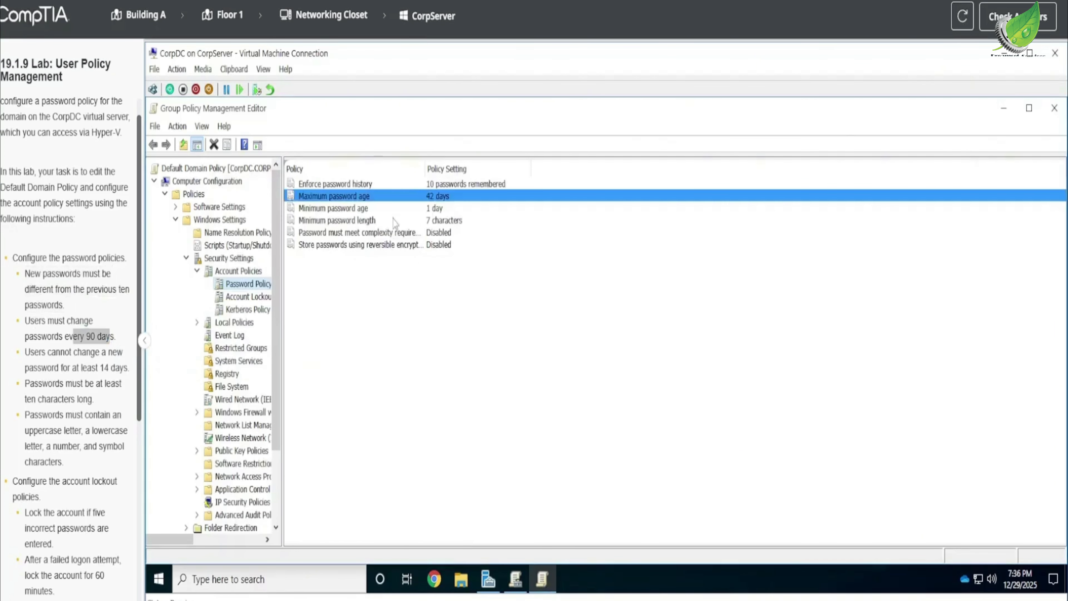
{"action": "double_click", "coordinate": [444, 201]}
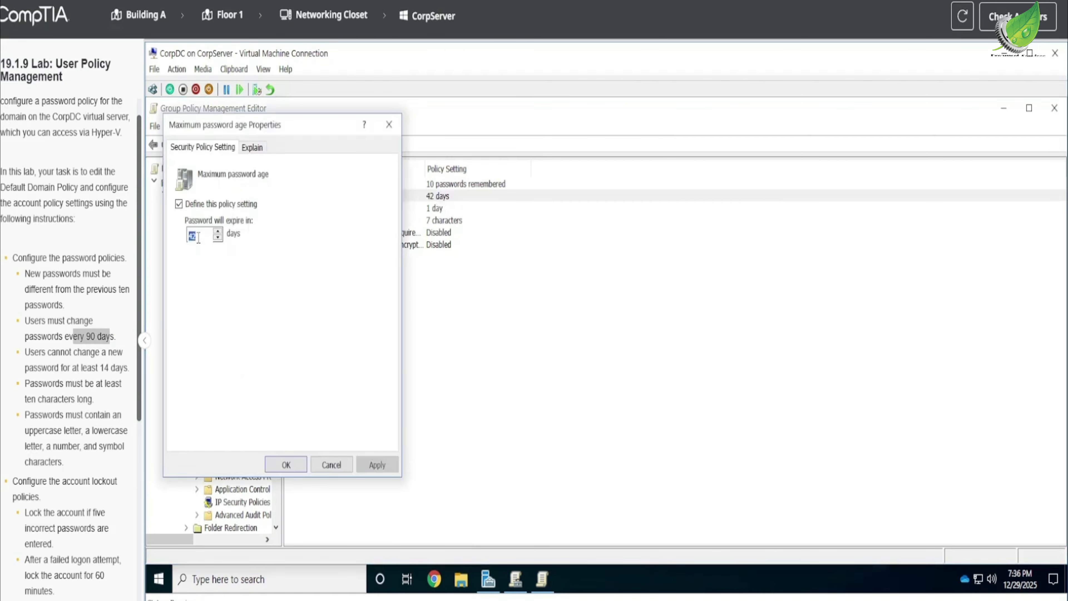
{"action": "type", "text": "90"}
{"action": "left_click", "coordinate": [375, 465]}
{"action": "left_click", "coordinate": [287, 464]}
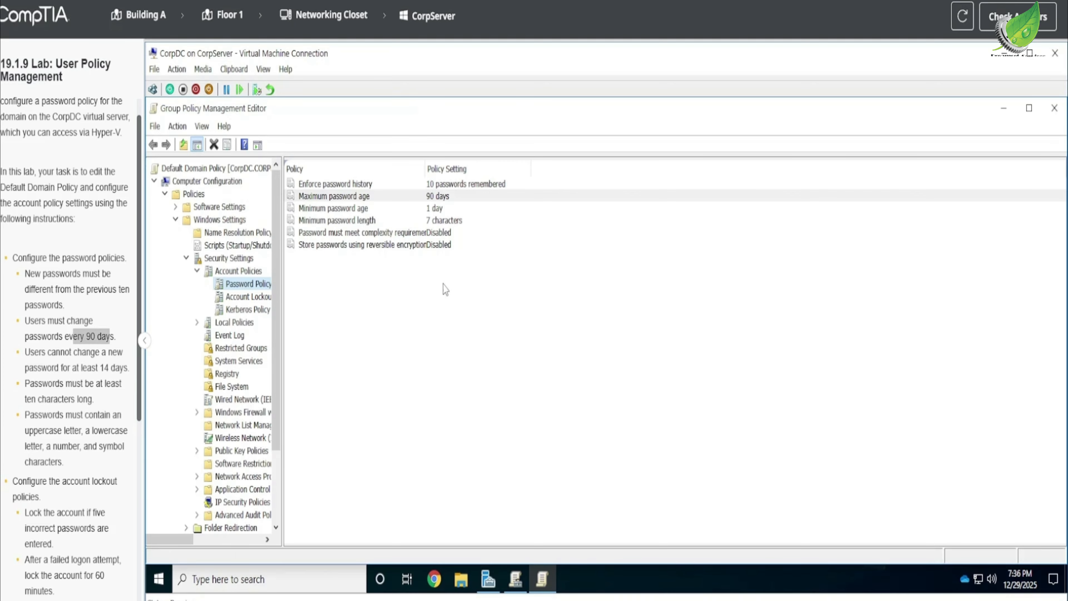
Set the Minimum password age policy so that passwords can be changed after 14 days, and apply it.
{"action": "left_click_drag", "start_coordinate": [101, 367], "coordinate": [121, 367]}
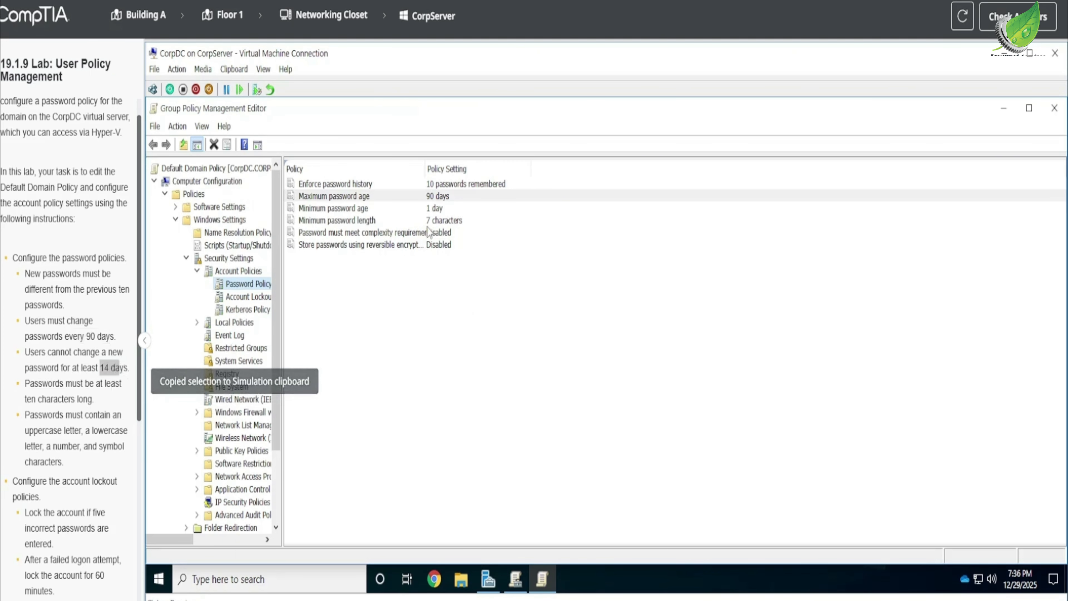
{"action": "double_click", "coordinate": [435, 207]}
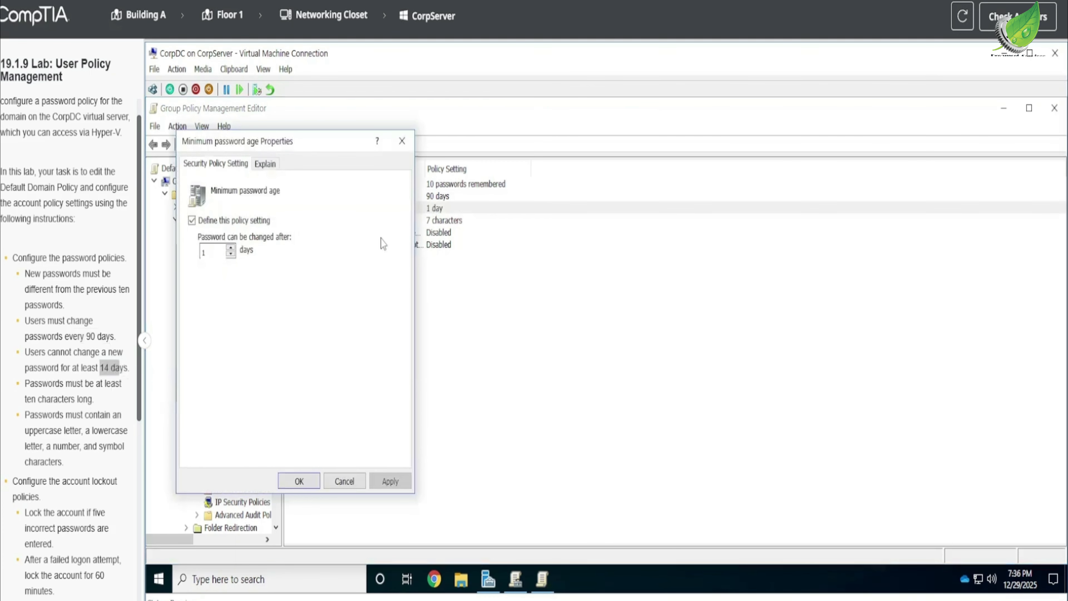
{"action": "double_click", "coordinate": [213, 252]}
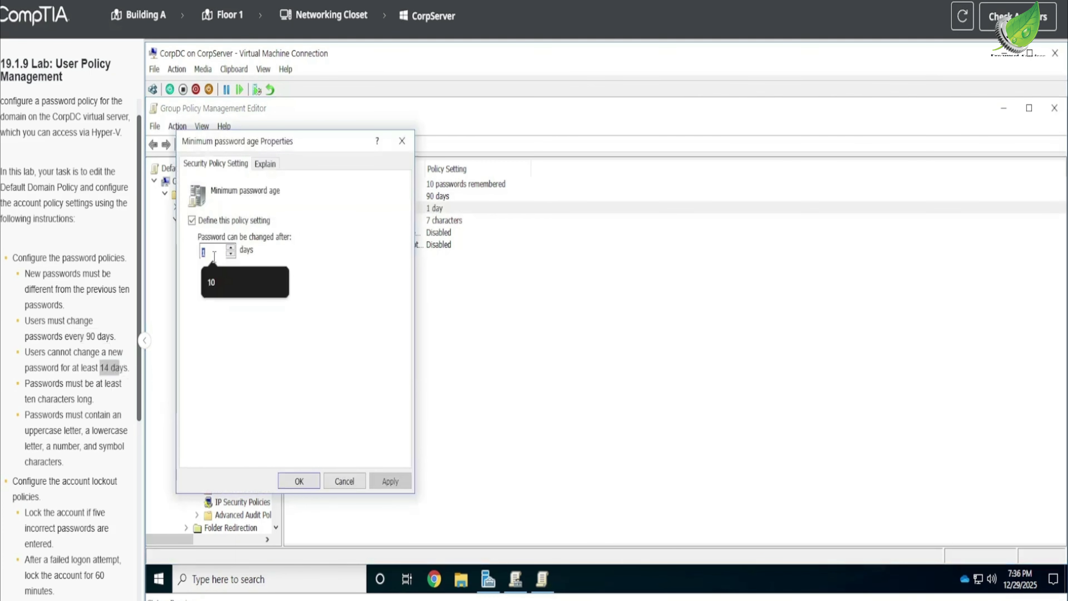
{"action": "type", "text": "4"}
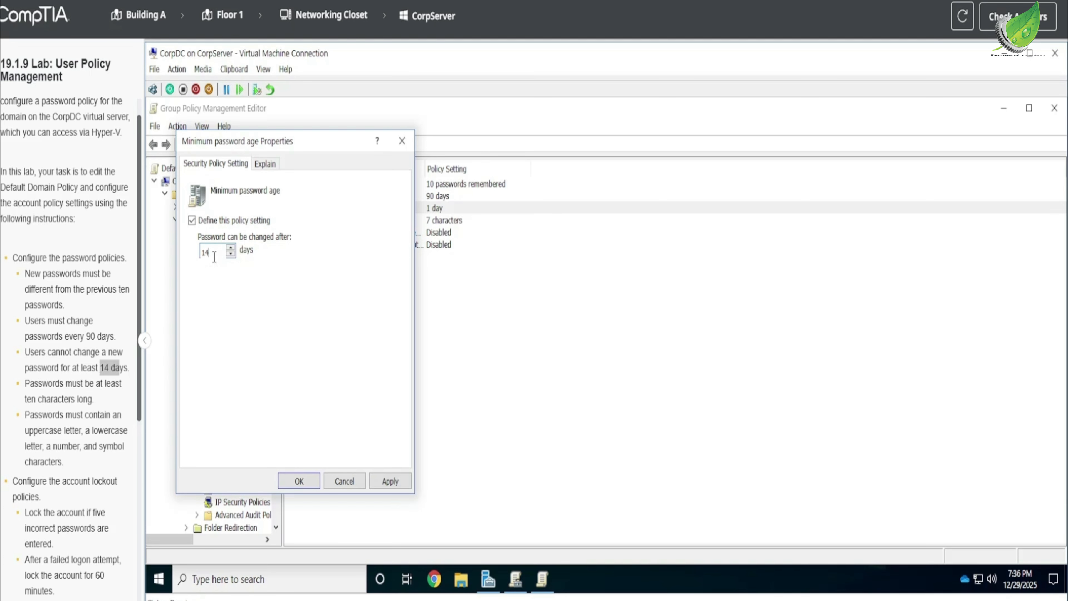
{"action": "left_click", "coordinate": [381, 483]}
{"action": "left_click", "coordinate": [299, 482]}
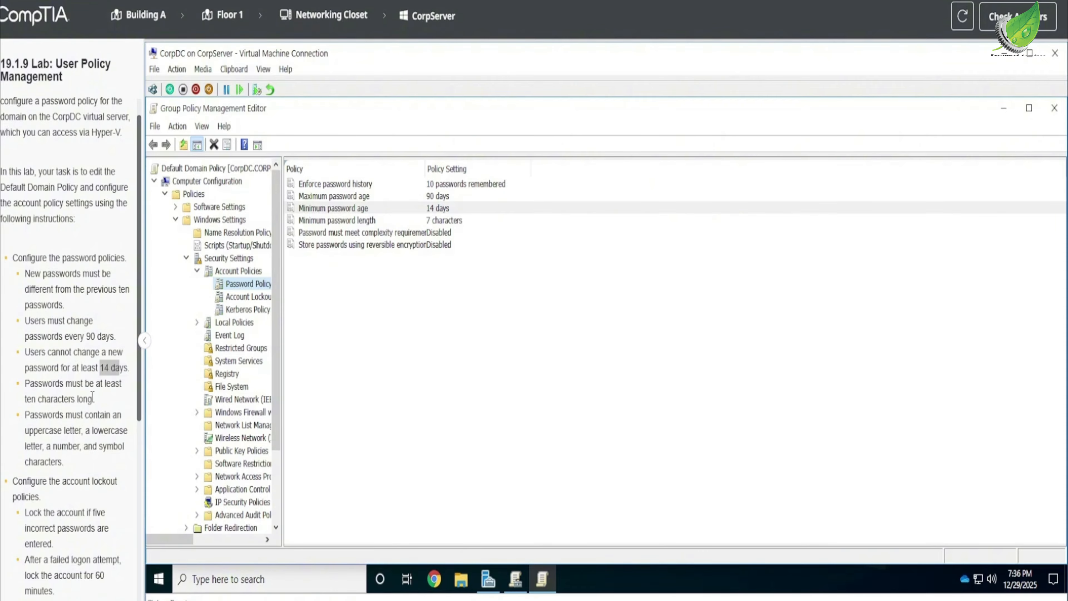
Set the Minimum password length policy to at least 10 characters and apply it.
{"action": "left_click_drag", "start_coordinate": [24, 399], "coordinate": [38, 398]}
{"action": "key", "text": "ctrl+c"}
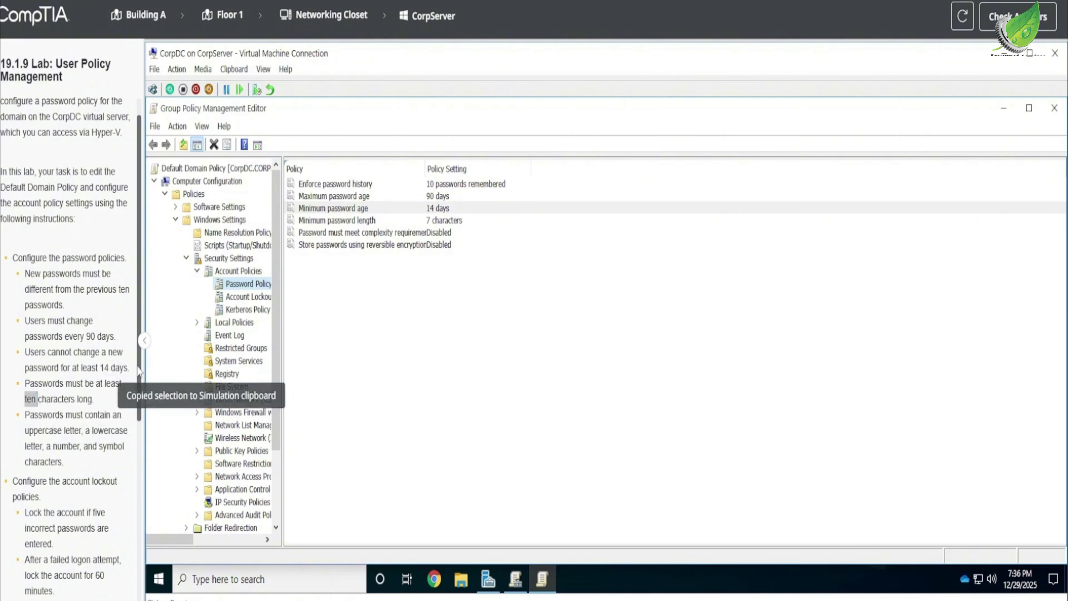
{"action": "double_click", "coordinate": [447, 221]}
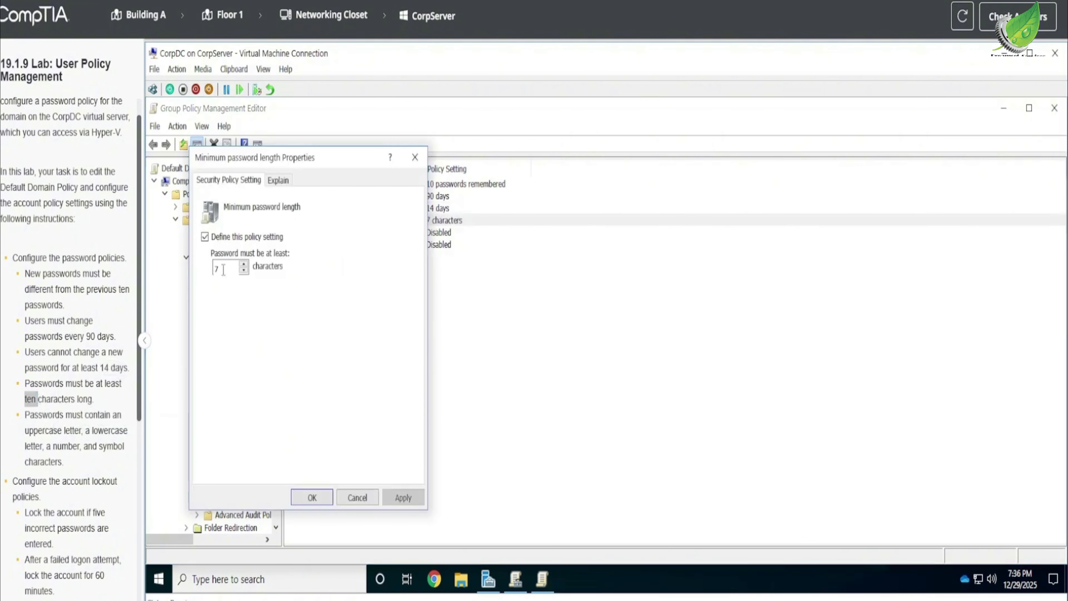
{"action": "type", "text": "10"}
{"action": "left_click", "coordinate": [403, 497]}
{"action": "left_click", "coordinate": [331, 498]}
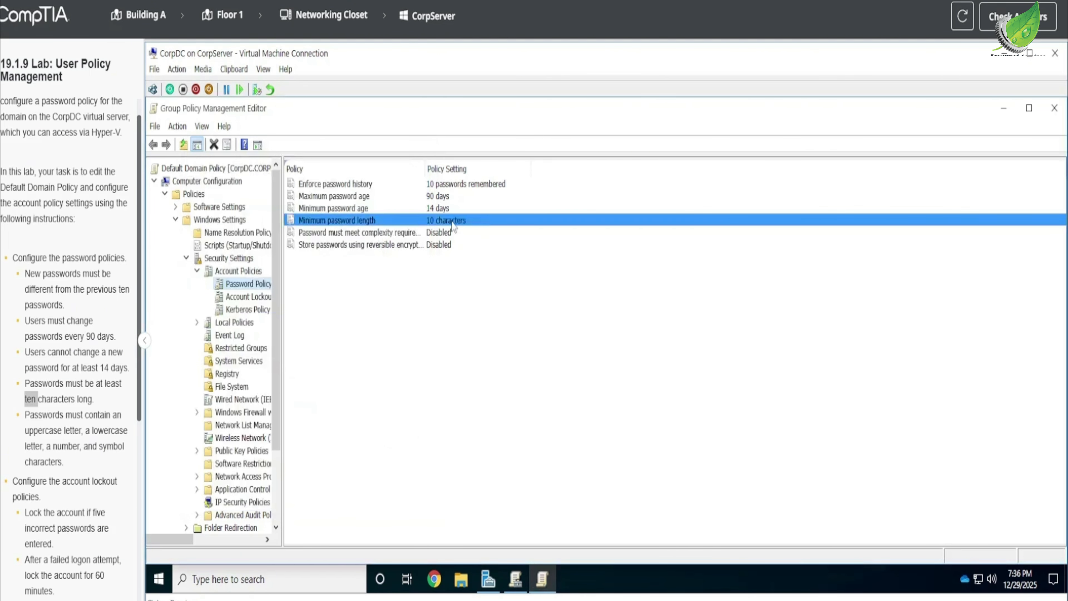
Enable the Password must meet complexity requirements policy and check it against the lab's character-type instruction.
{"action": "double_click", "coordinate": [437, 234]}
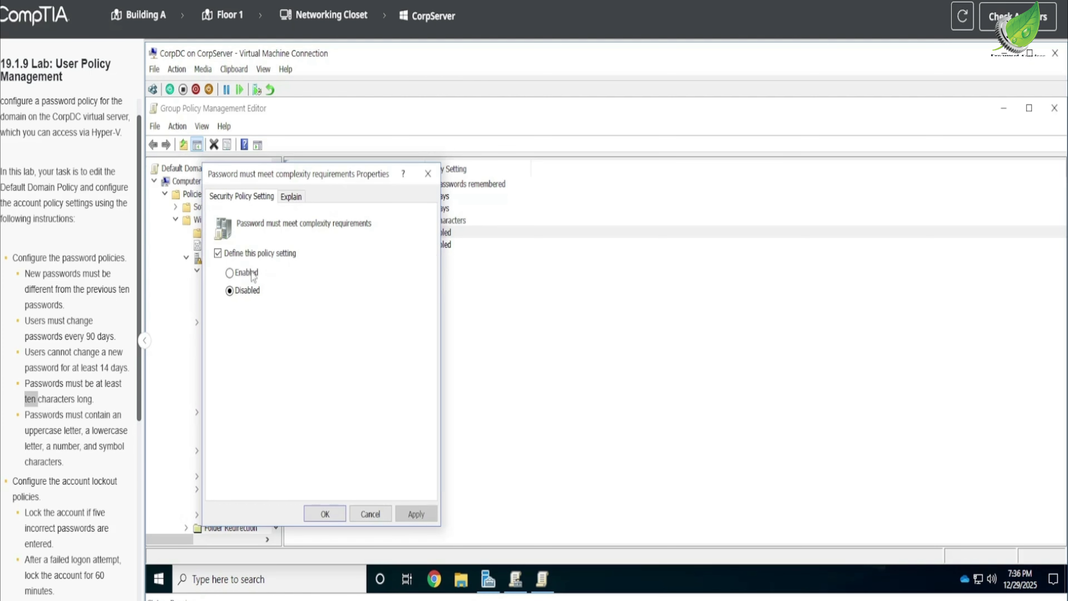
{"action": "left_click", "coordinate": [237, 274]}
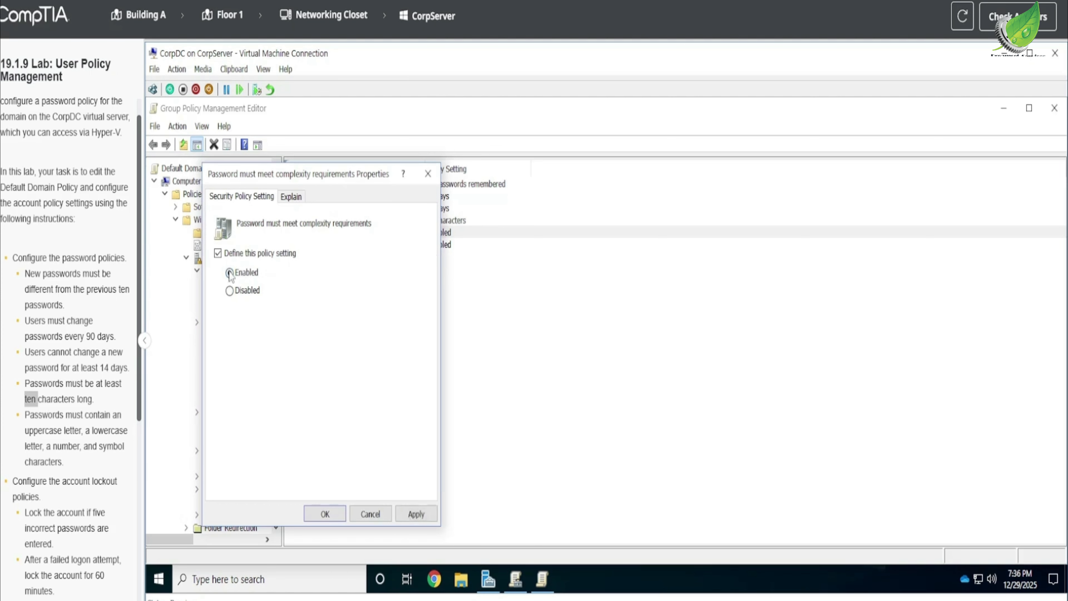
{"action": "left_click", "coordinate": [414, 514]}
{"action": "left_click", "coordinate": [330, 513]}
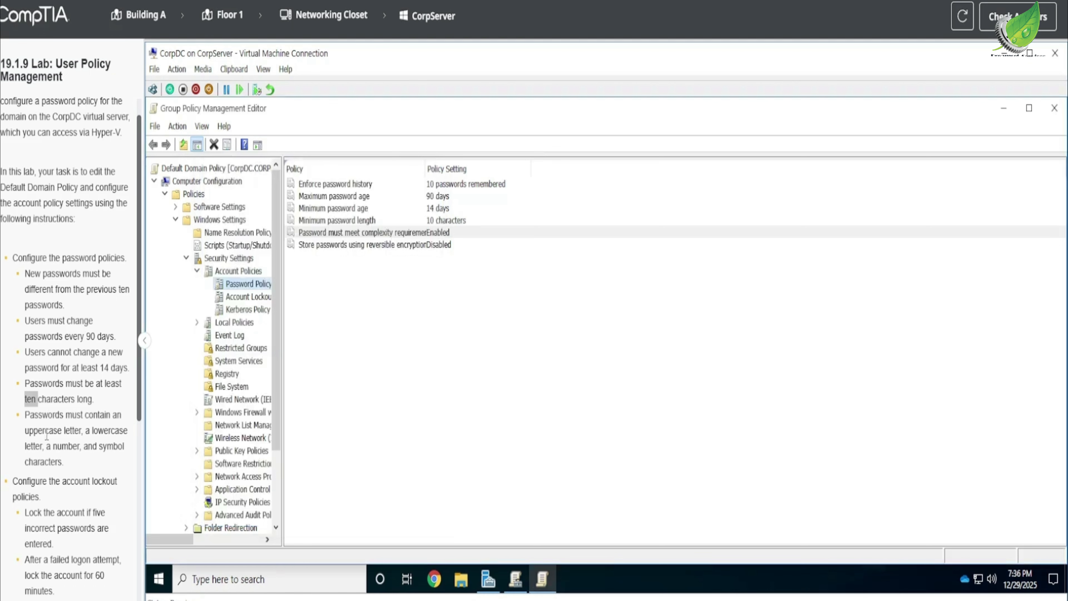
{"action": "left_click_drag", "start_coordinate": [27, 416], "coordinate": [123, 462]}
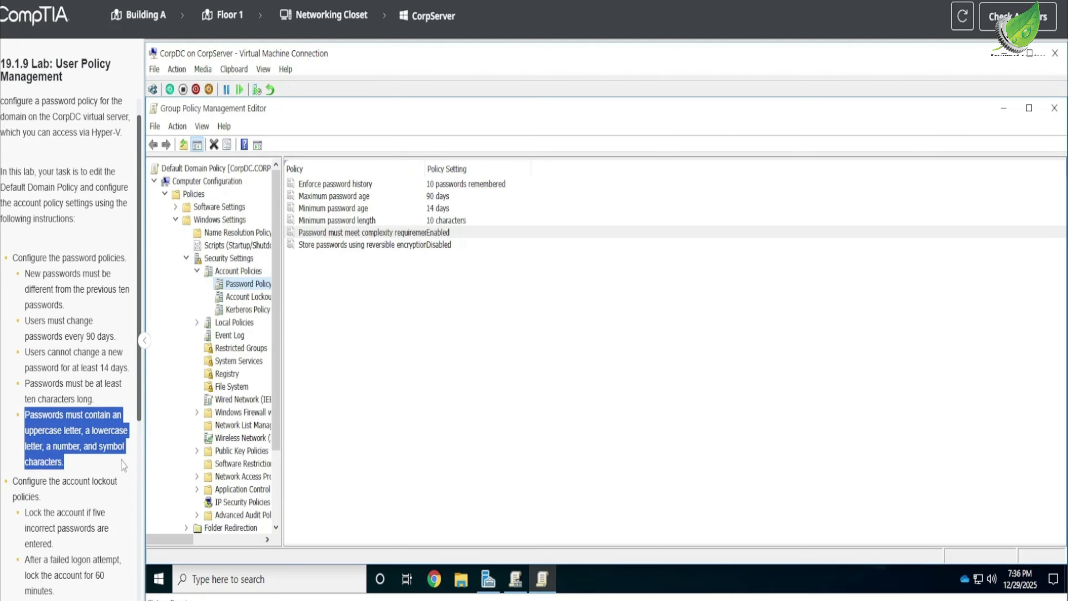
{"action": "key", "text": "ctrl+c"}
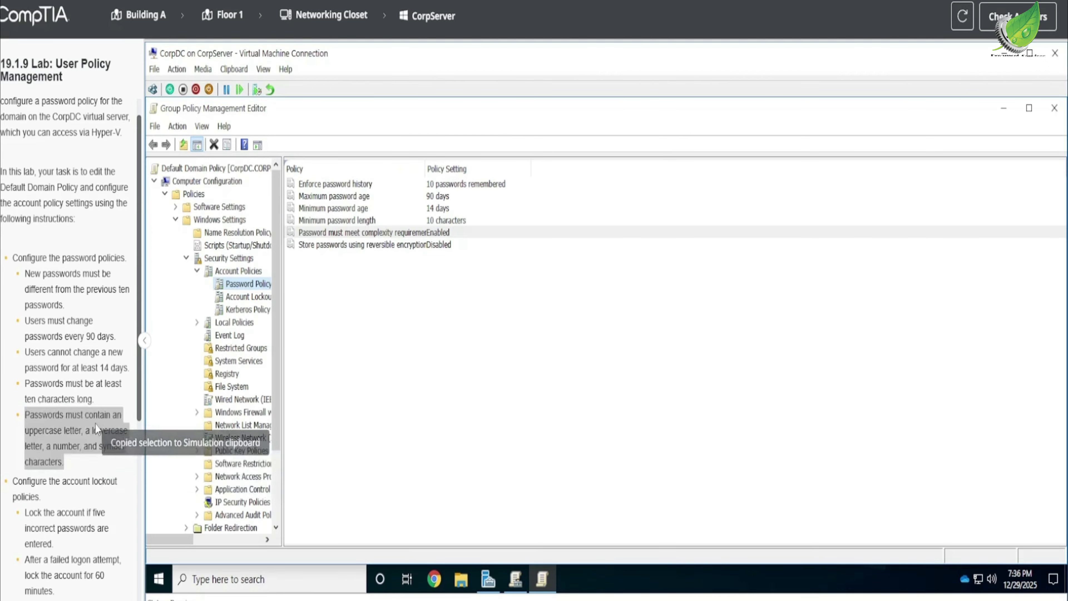
Find the account lockout instructions in the lab text and display the Account Lockout Policy settings under Account Policies.
{"action": "scroll", "coordinate": [92, 423], "scroll_direction": "down", "scroll_amount": 3}
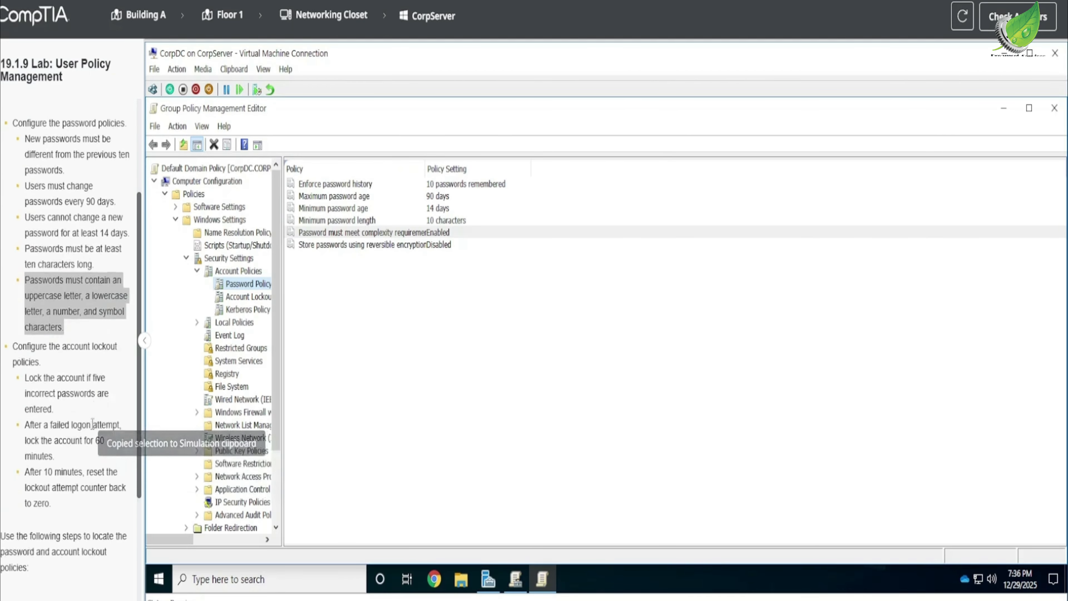
{"action": "left_click", "coordinate": [68, 343]}
{"action": "left_click_drag", "start_coordinate": [69, 343], "coordinate": [110, 340]}
{"action": "key", "text": "ctrl+c"}
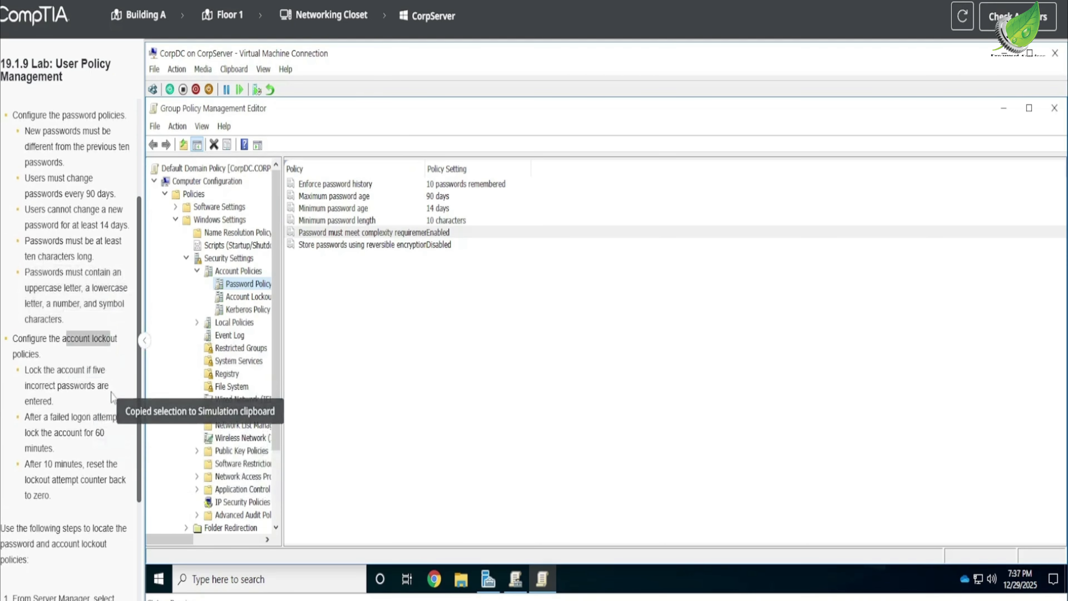
{"action": "left_click", "coordinate": [248, 296]}
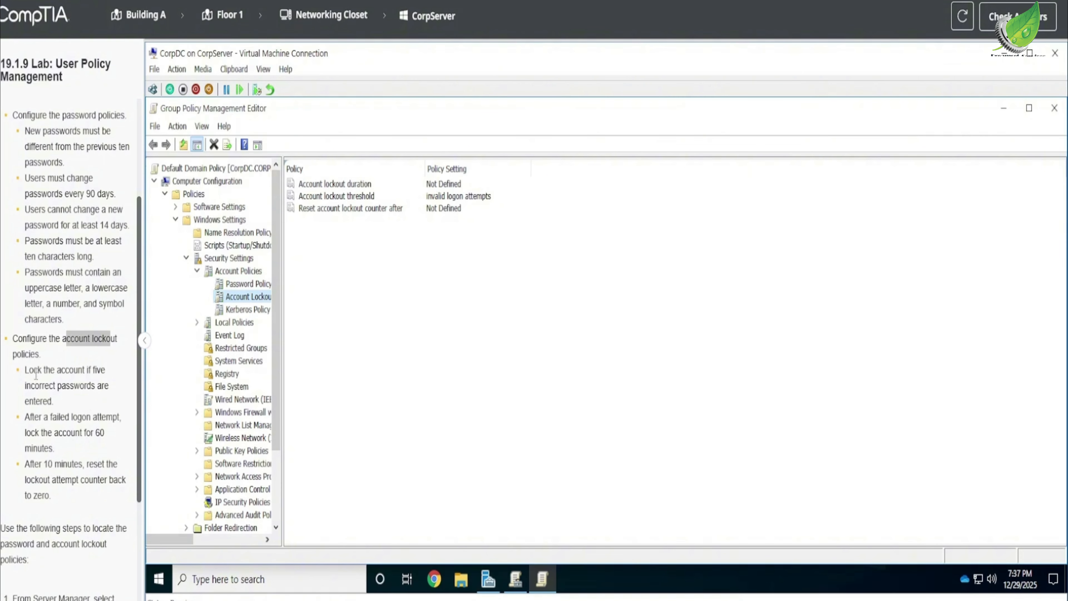
Set the Account lockout threshold policy to 5 invalid logon attempts, following the lab instruction.
{"action": "left_click_drag", "start_coordinate": [26, 370], "coordinate": [107, 407]}
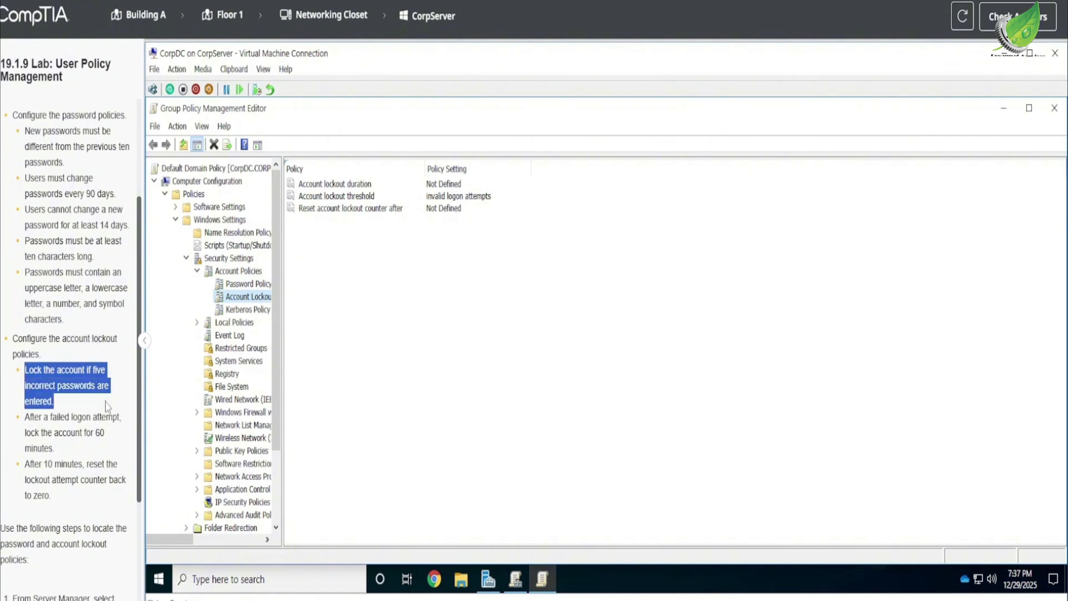
{"action": "key", "text": "ctrl+c"}
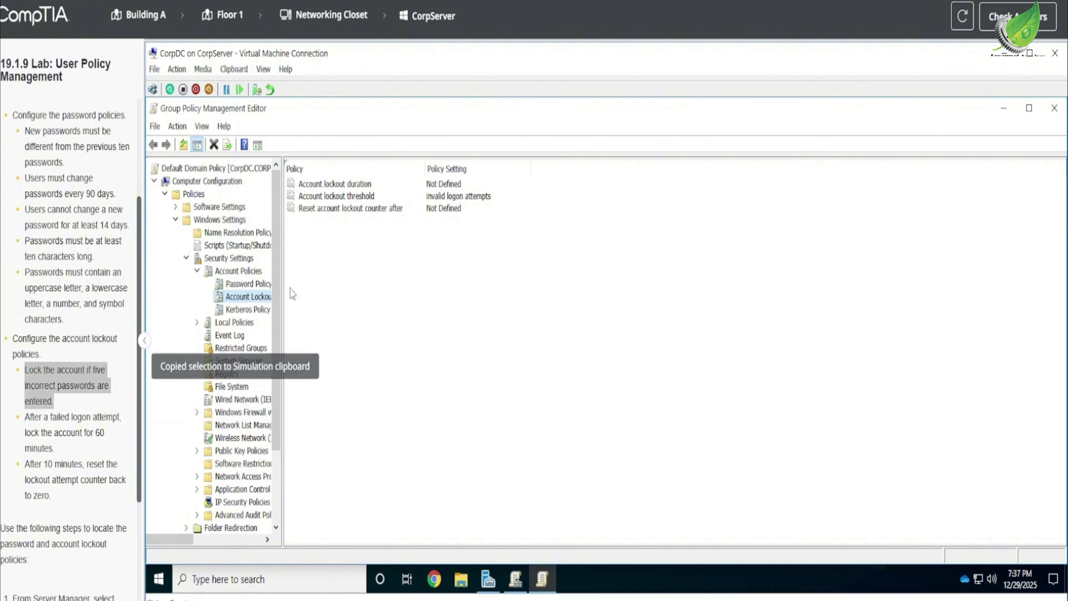
{"action": "double_click", "coordinate": [439, 200]}
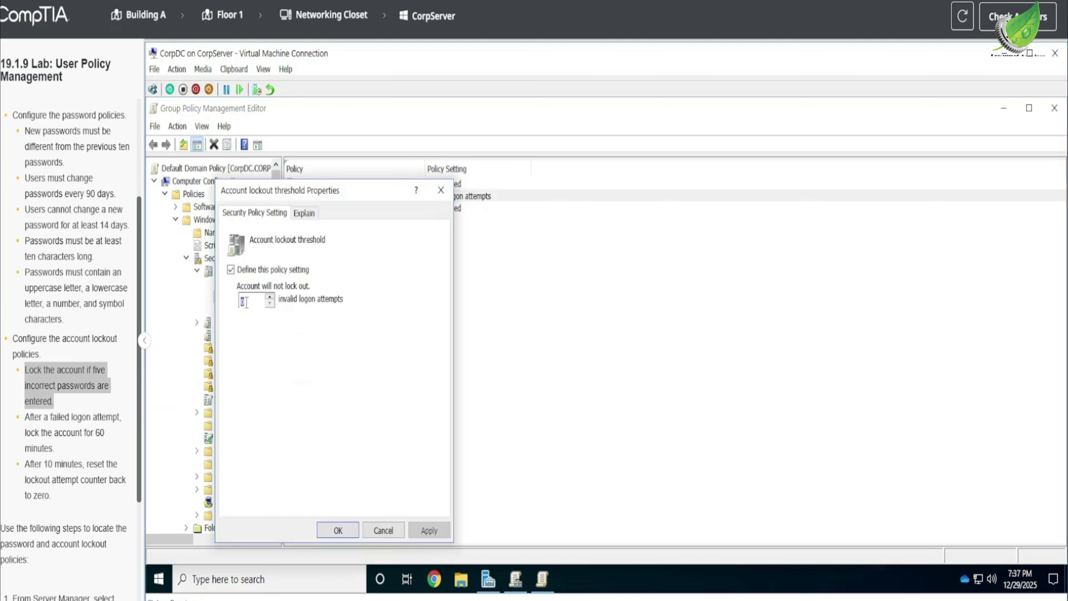
{"action": "type", "text": "5"}
{"action": "left_click", "coordinate": [332, 529]}
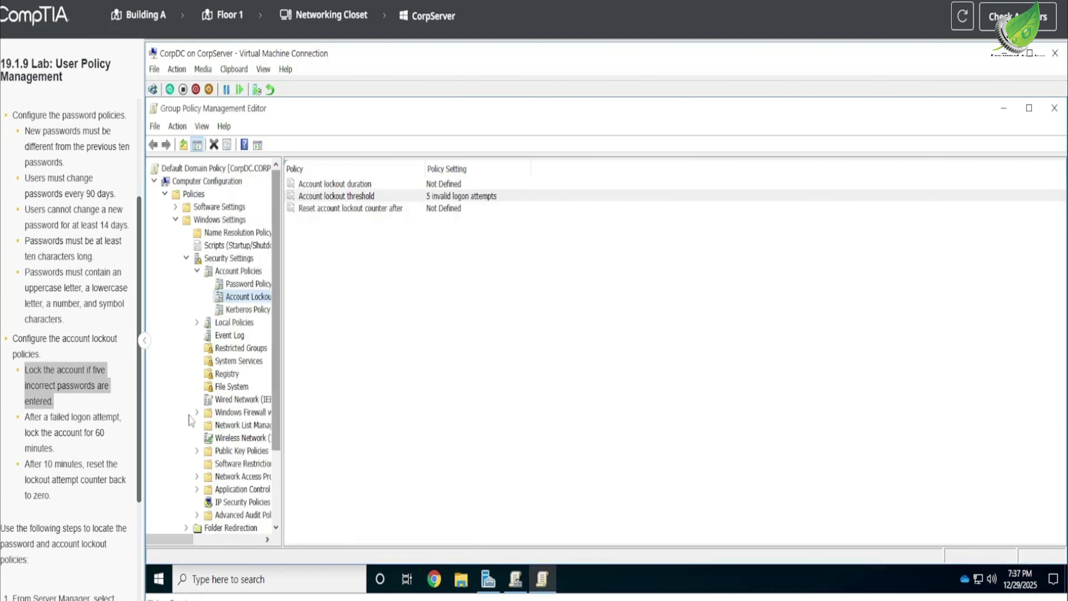
Define the Account lockout duration policy with a lockout of 60 minutes and apply it.
{"action": "left_click", "coordinate": [74, 438]}
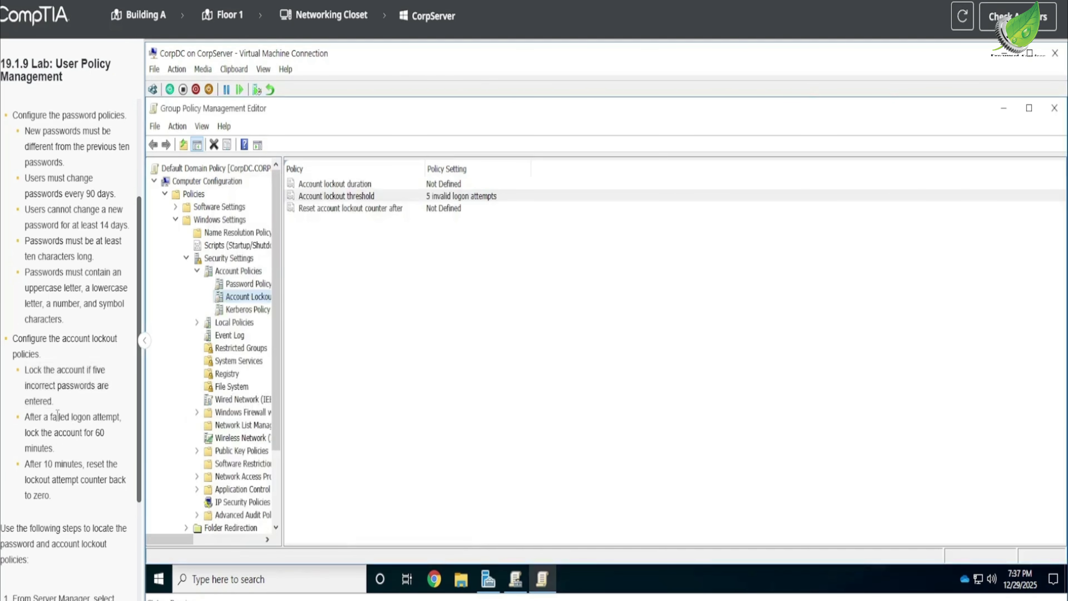
{"action": "left_click_drag", "start_coordinate": [26, 415], "coordinate": [87, 450]}
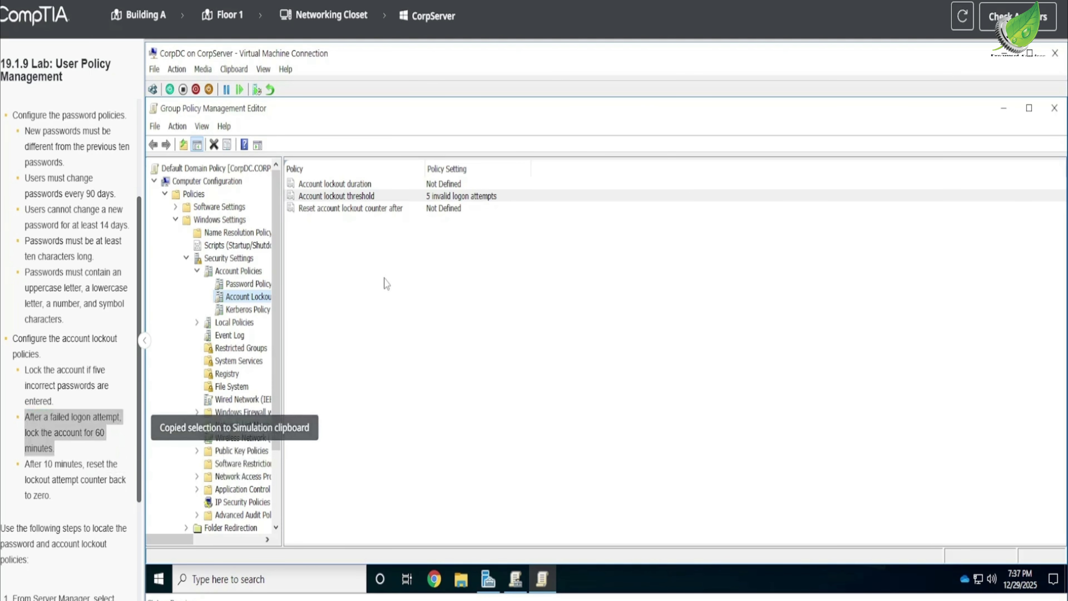
{"action": "left_click", "coordinate": [431, 195]}
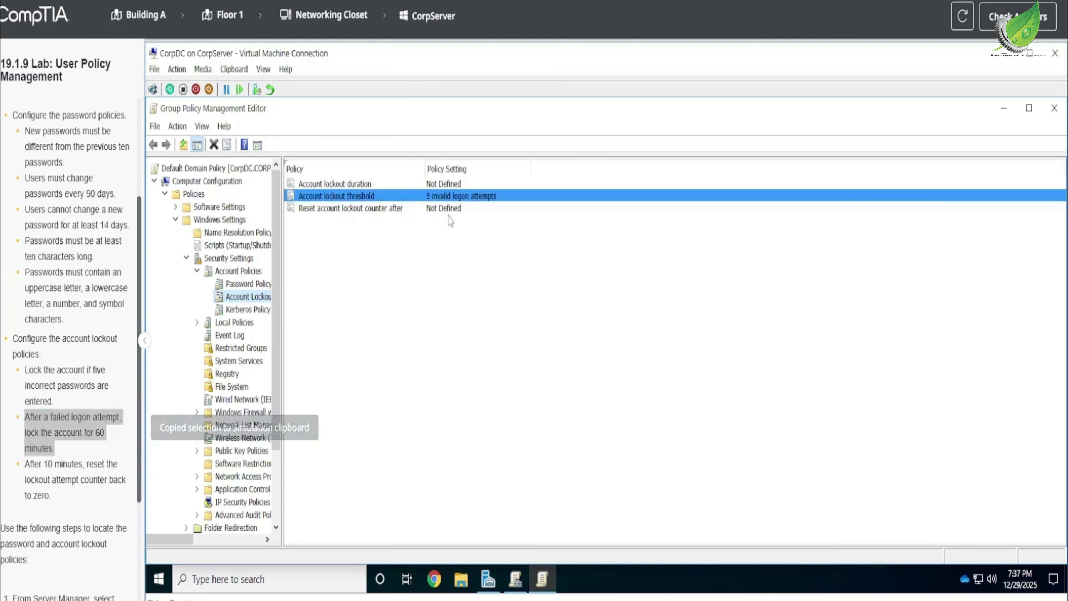
{"action": "double_click", "coordinate": [447, 185]}
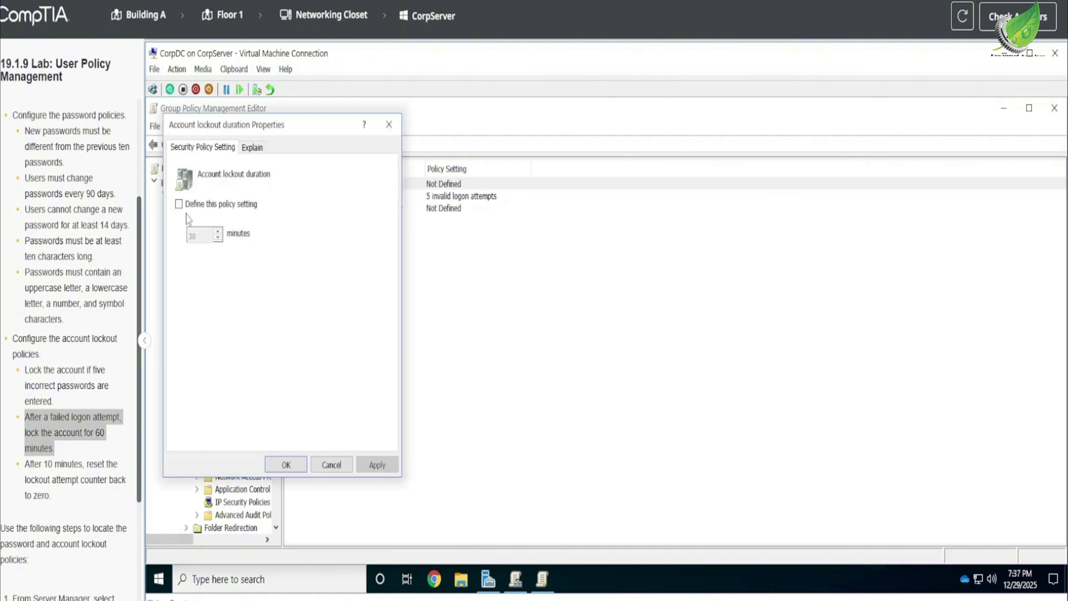
{"action": "left_click", "coordinate": [179, 205]}
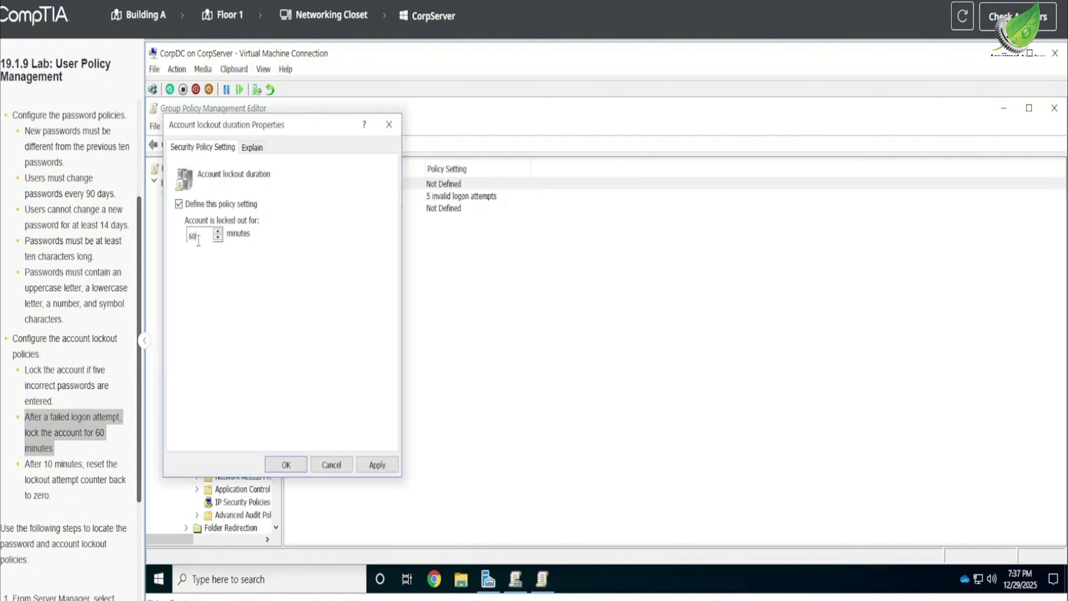
{"action": "left_click", "coordinate": [377, 464]}
{"action": "left_click", "coordinate": [288, 464]}
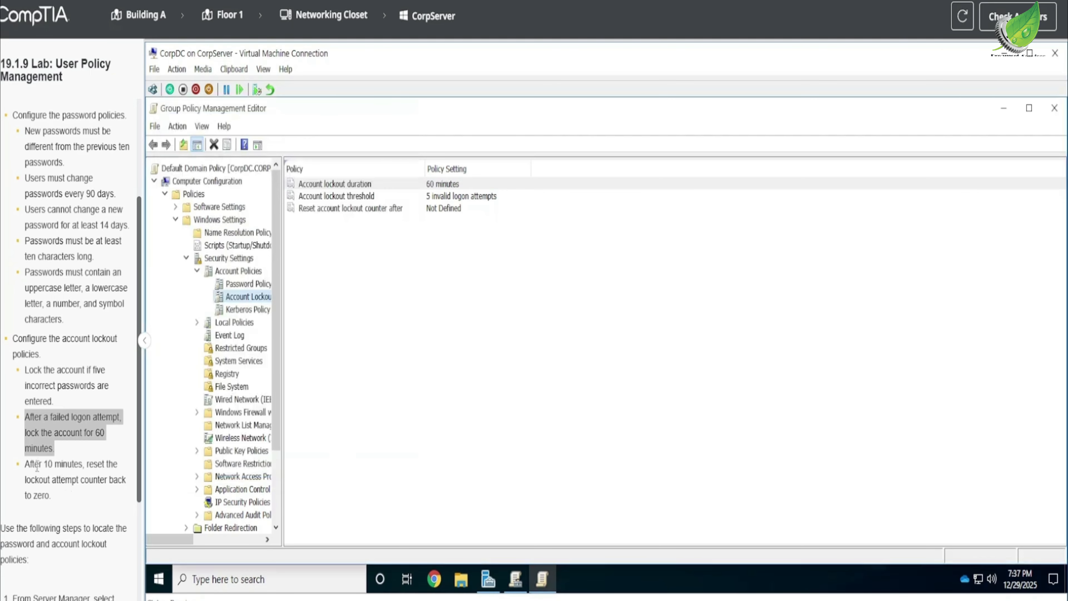
Define the Reset account lockout counter after policy with a value of 10 minutes and apply it.
{"action": "left_click_drag", "start_coordinate": [32, 464], "coordinate": [113, 500]}
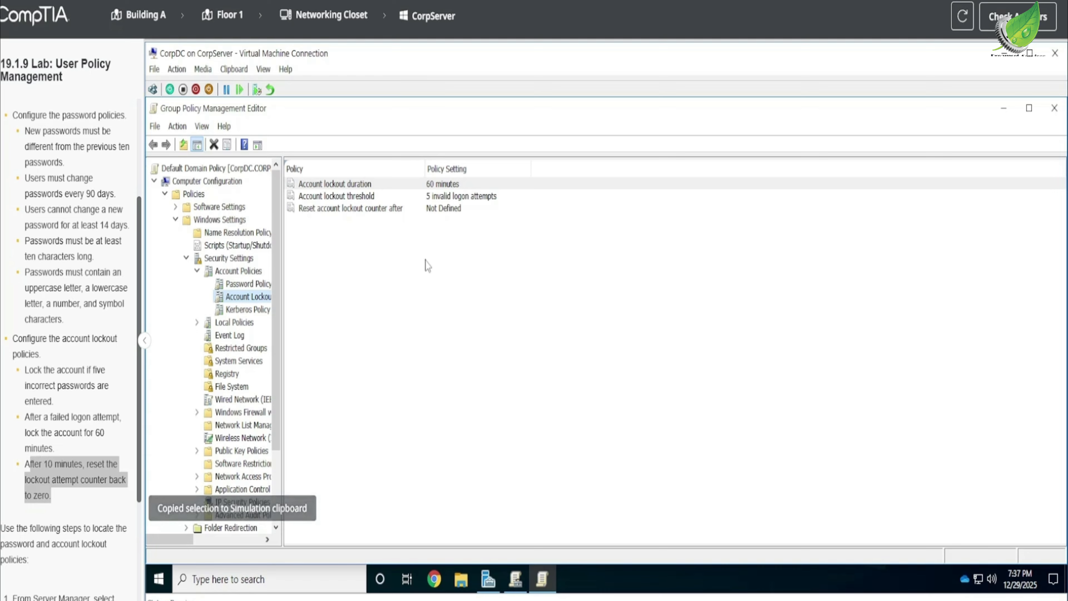
{"action": "double_click", "coordinate": [427, 208]}
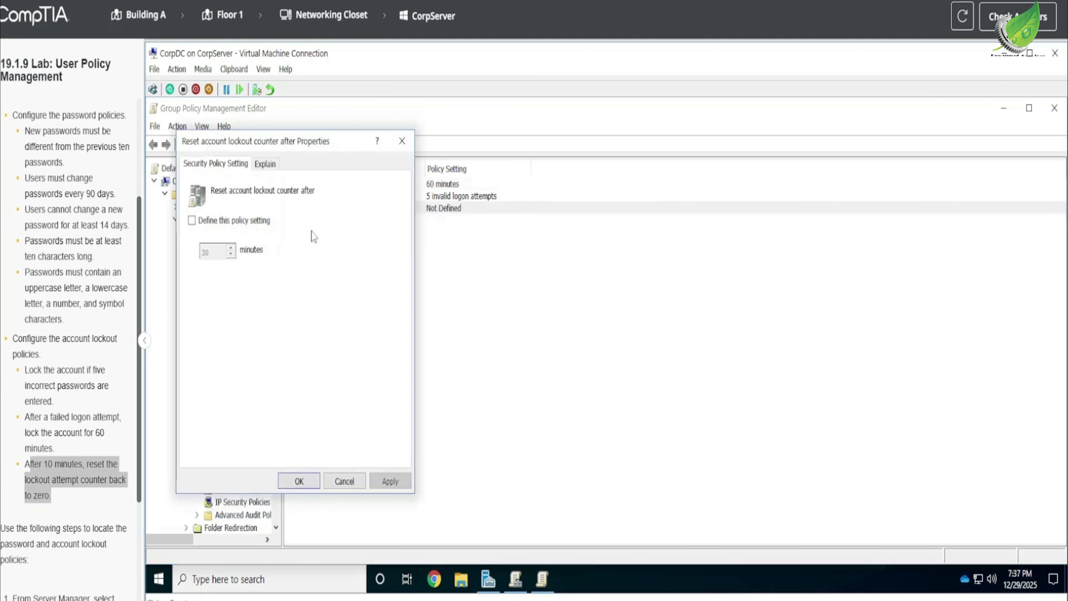
{"action": "left_click", "coordinate": [192, 222]}
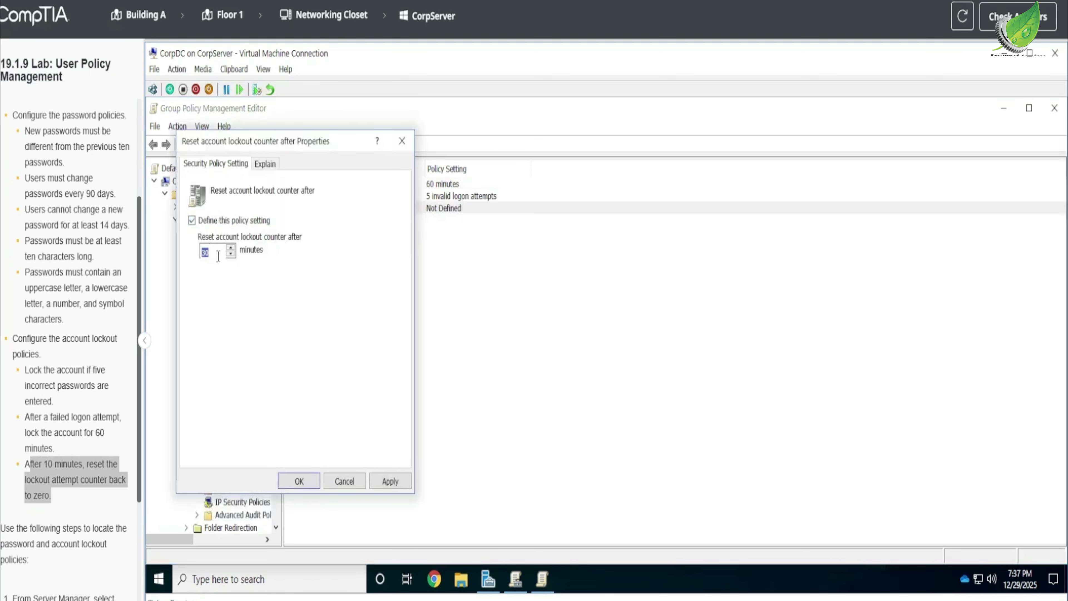
{"action": "type", "text": "10"}
{"action": "left_click", "coordinate": [389, 481]}
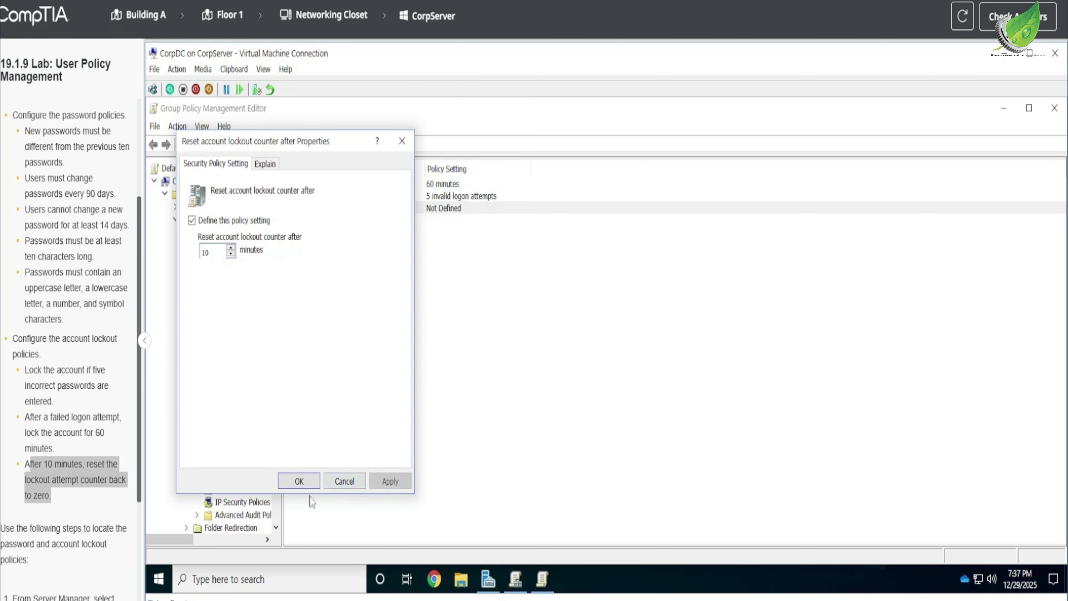
Close the Reset account lockout counter after properties with the setting kept, and submit the lab answers for scoring.
{"action": "left_click", "coordinate": [299, 481]}
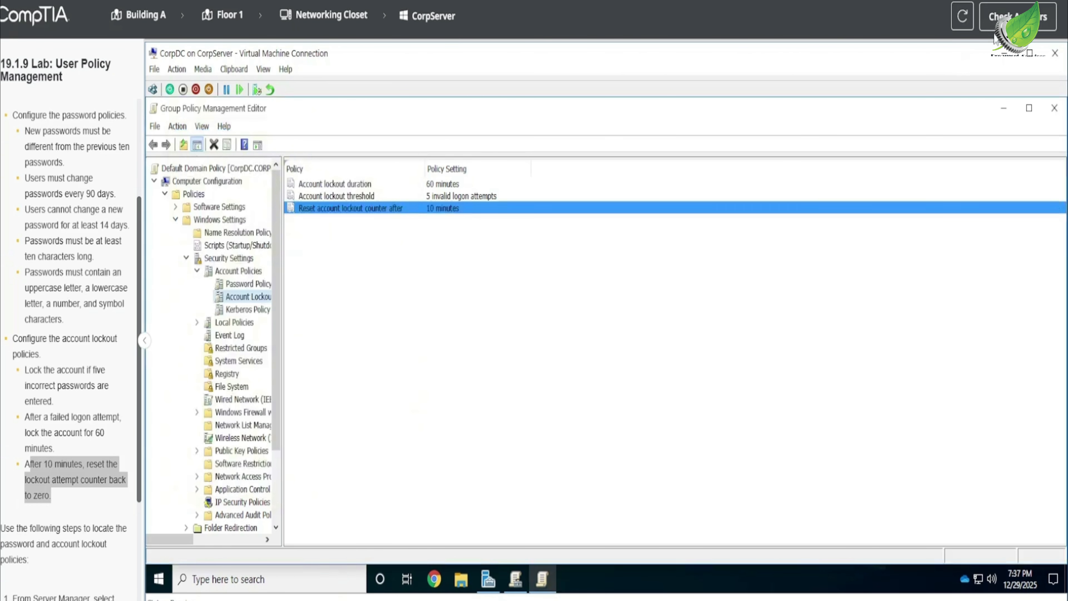
{"action": "left_click", "coordinate": [1017, 16]}
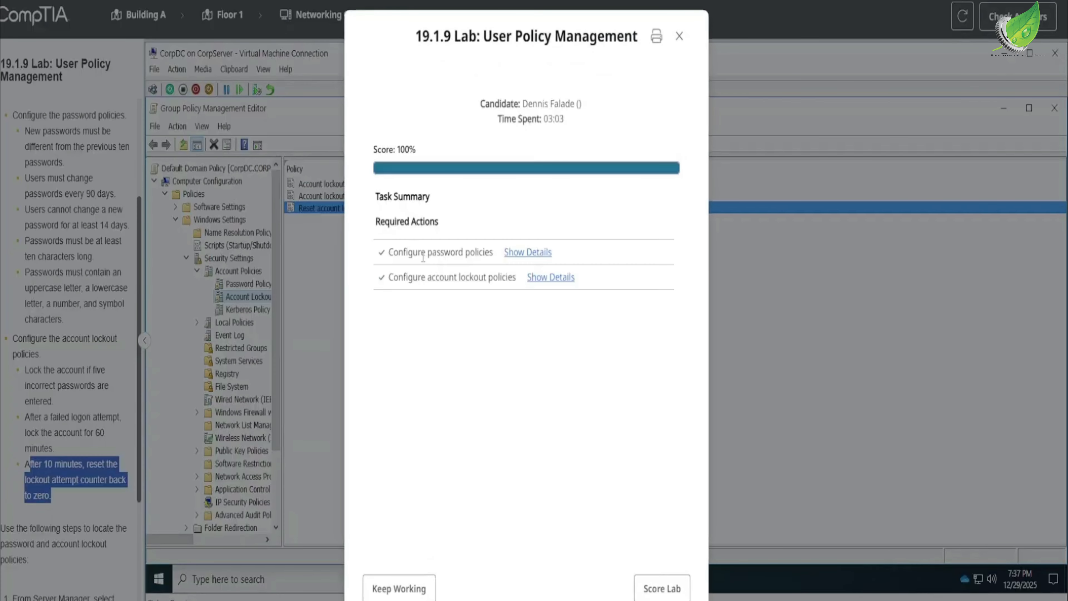
{"action": "left_click", "coordinate": [649, 587]}
{"action": "left_click", "coordinate": [624, 376]}
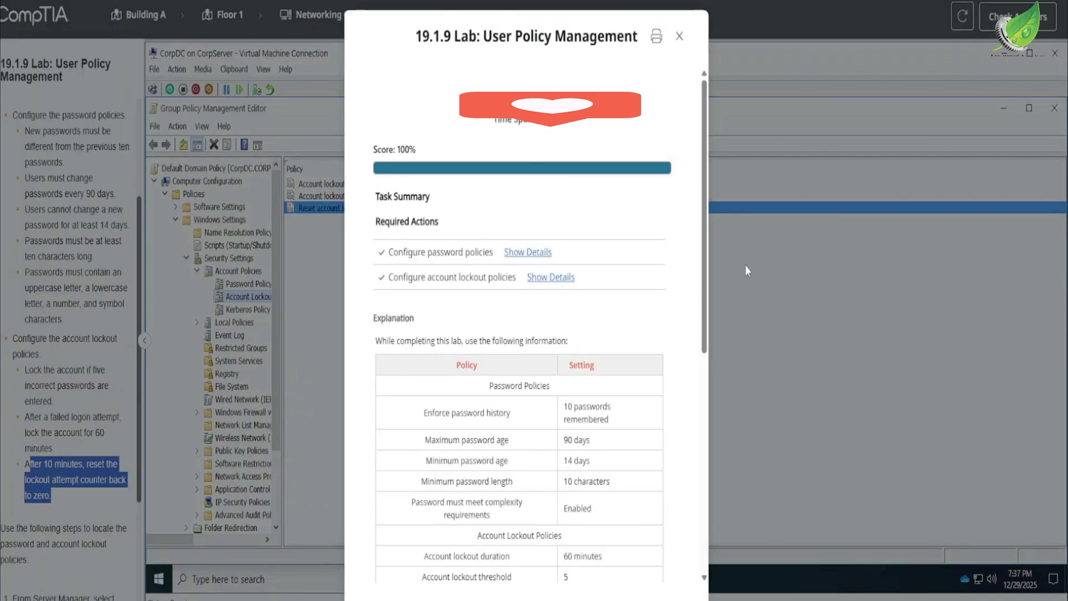
Review the lab report's explanation, including the table of required policy settings and the completion instructions.
{"action": "scroll", "coordinate": [509, 294], "scroll_direction": "down", "scroll_amount": 10}
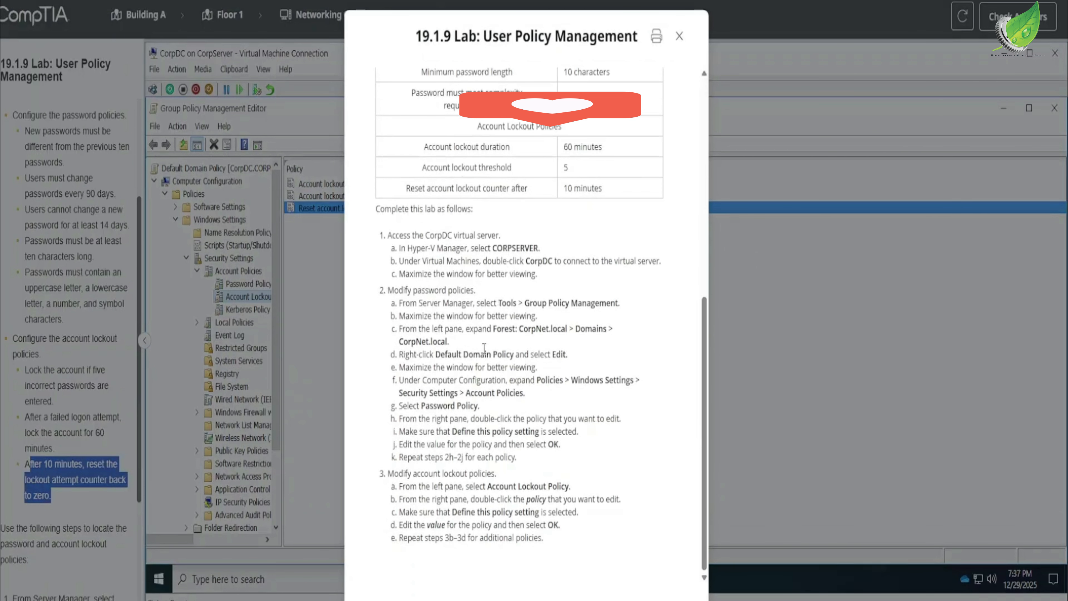
{"action": "scroll", "coordinate": [533, 239], "scroll_direction": "up", "scroll_amount": 5}
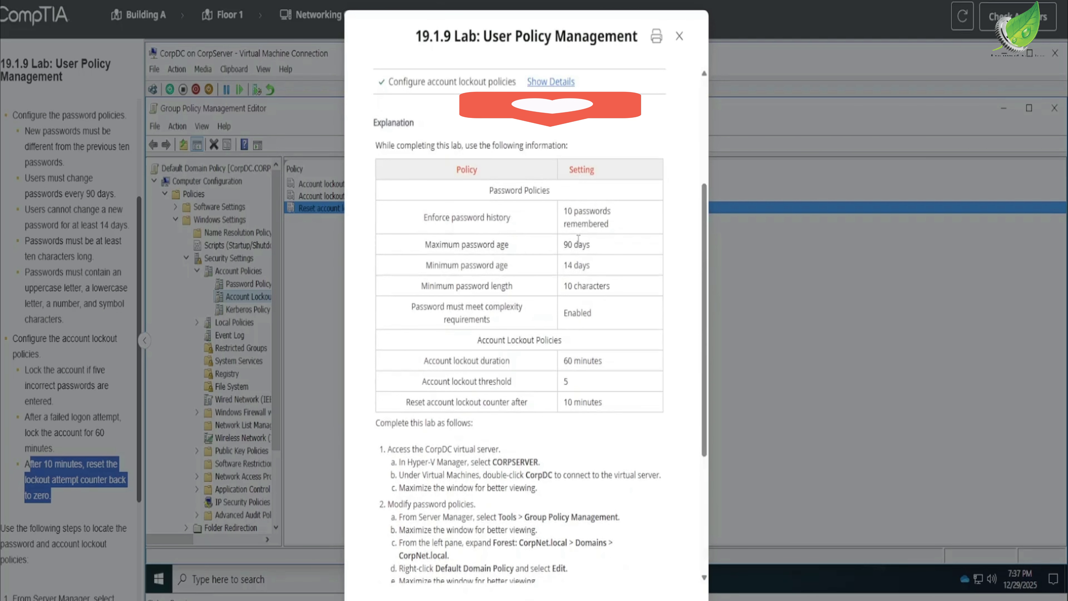
{"action": "scroll", "coordinate": [502, 210], "scroll_direction": "up", "scroll_amount": 5}
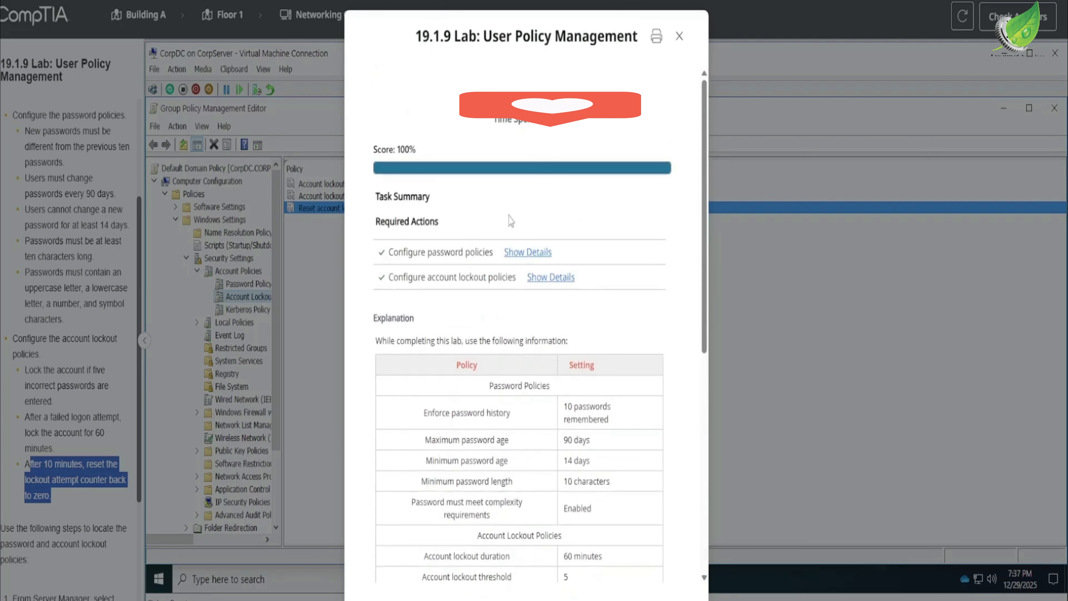